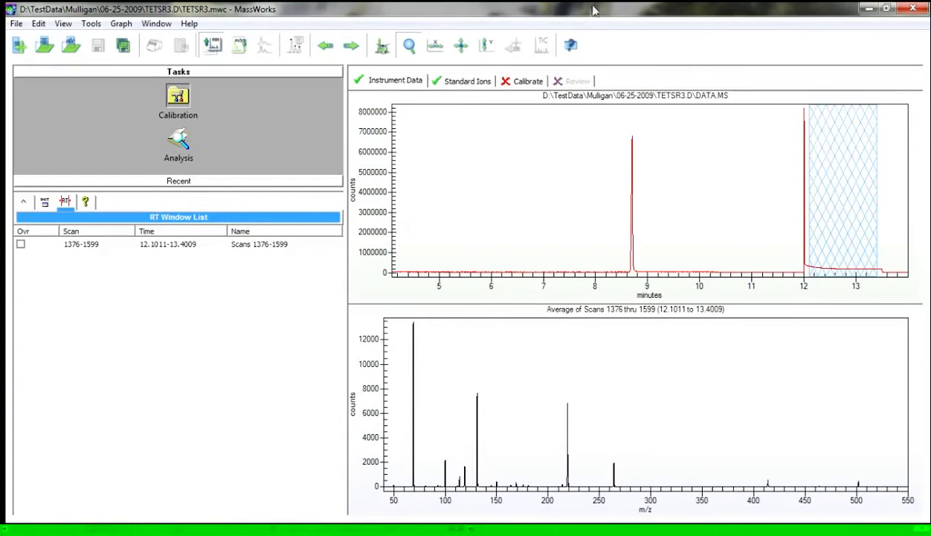
Step: View the MassWorks version and licence information and close it
{"action": "left_click", "coordinate": [188, 23]}
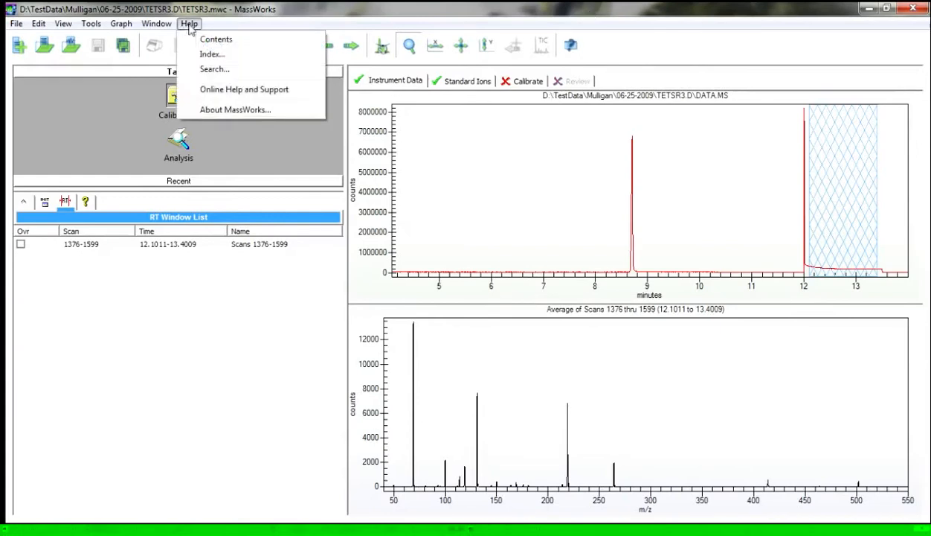
{"action": "left_click", "coordinate": [238, 112]}
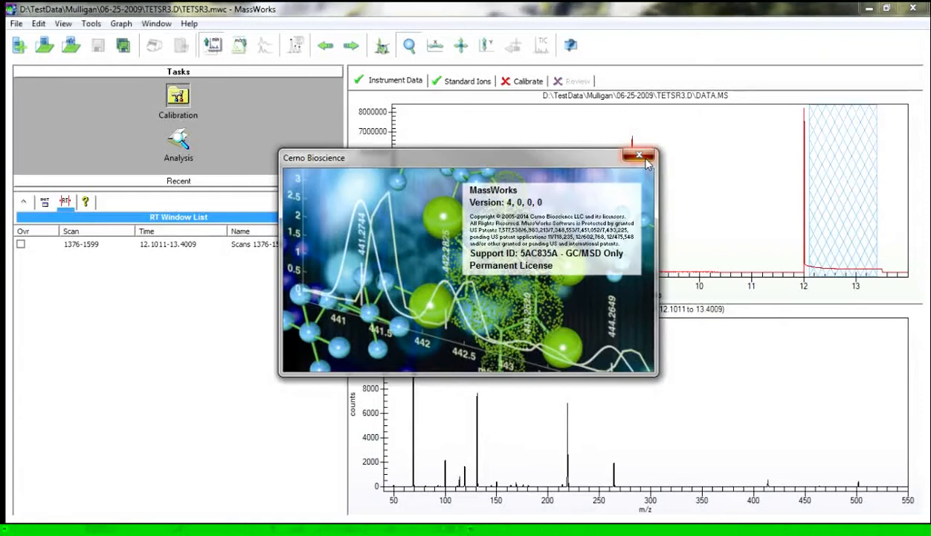
{"action": "left_click", "coordinate": [639, 156]}
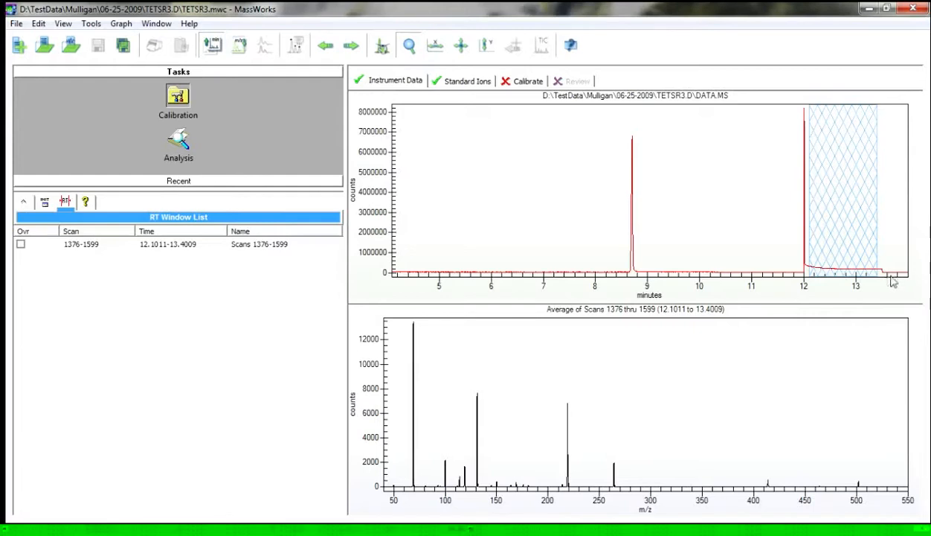
Step: Examine the standard ion peaks for the scans 1376-1599 window, from C2F4 through C9F20N
{"action": "left_click", "coordinate": [838, 184]}
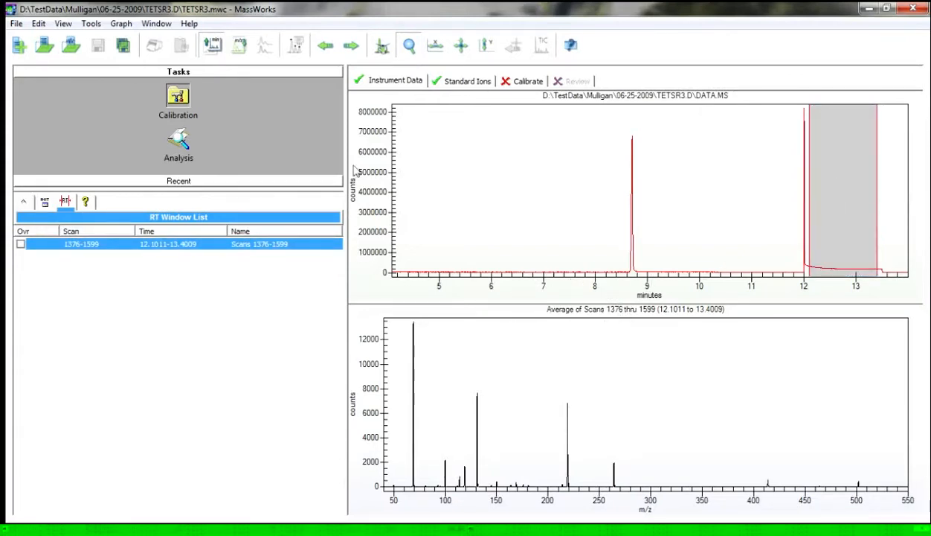
{"action": "left_click", "coordinate": [461, 82]}
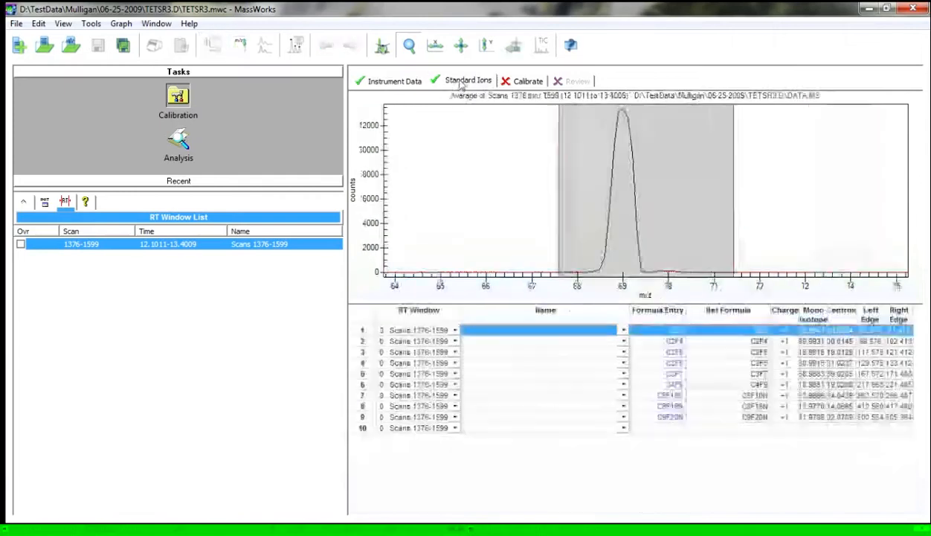
{"action": "left_click", "coordinate": [369, 341]}
{"action": "key", "text": "Down"}
{"action": "key", "text": "Down"}
{"action": "key", "text": "Down"}
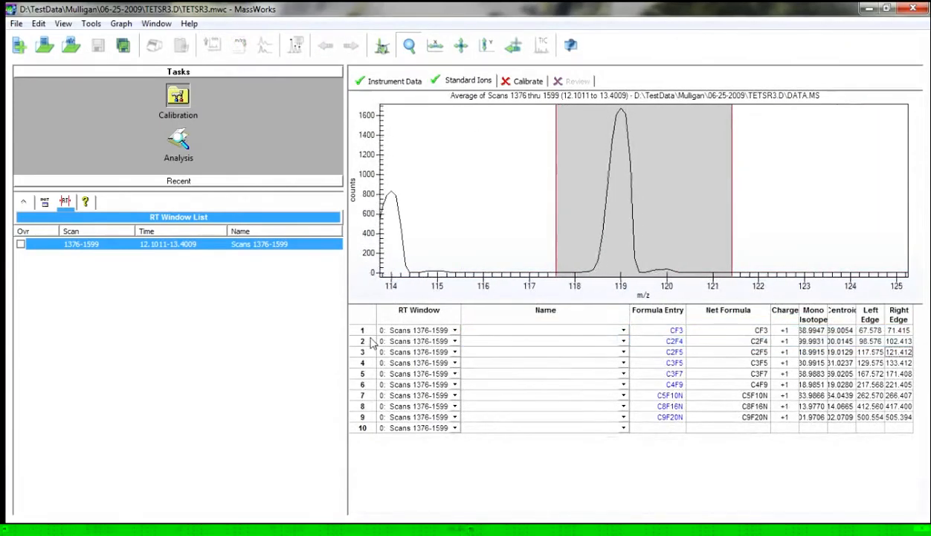
{"action": "key", "text": "Down"}
{"action": "key", "text": "Down"}
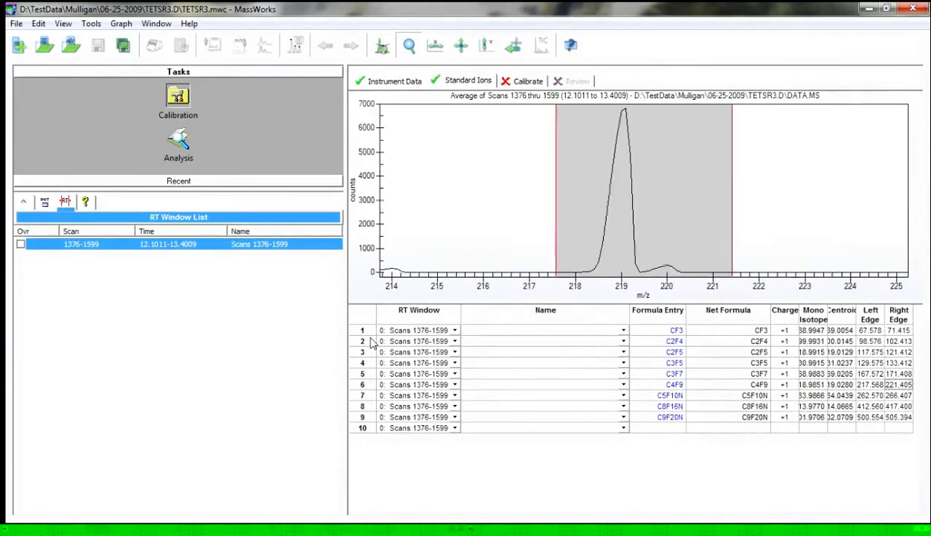
{"action": "key", "text": "Down"}
{"action": "key", "text": "Down"}
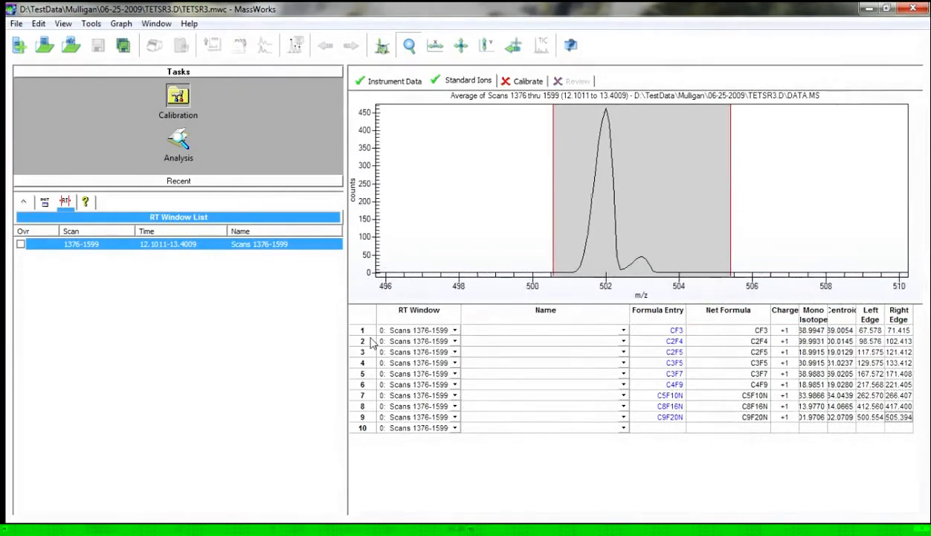
Step: Check the calibration setup and review the calibrated peaks of C5F10N, C8F16N and C9F20N
{"action": "left_click", "coordinate": [528, 81]}
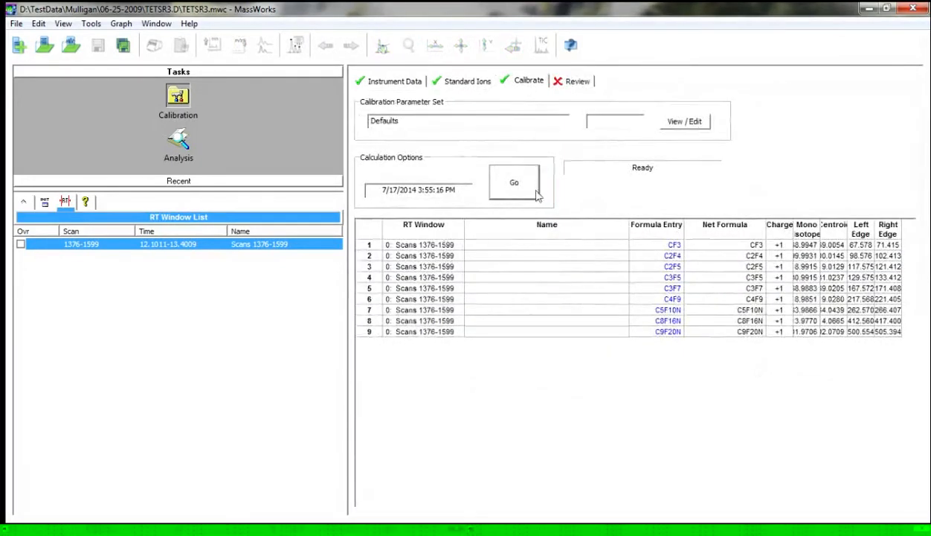
{"action": "left_click", "coordinate": [575, 81]}
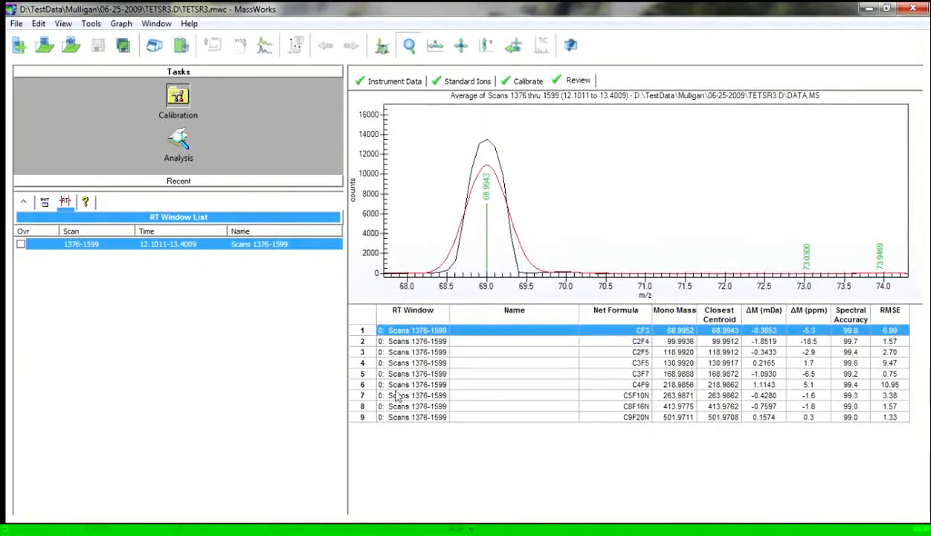
{"action": "left_click", "coordinate": [391, 395]}
{"action": "left_click", "coordinate": [392, 406]}
{"action": "left_click", "coordinate": [398, 418]}
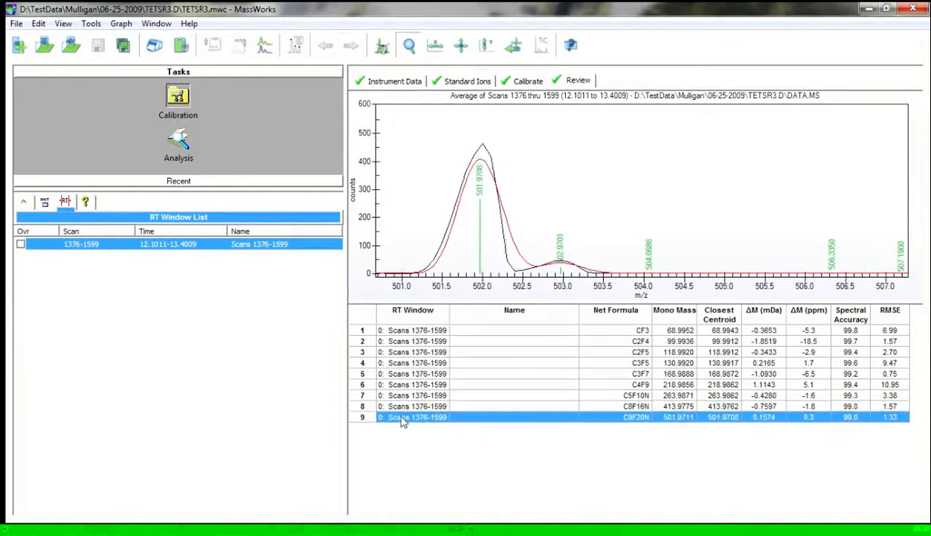
{"action": "left_click", "coordinate": [15, 23]}
{"action": "left_click", "coordinate": [64, 84]}
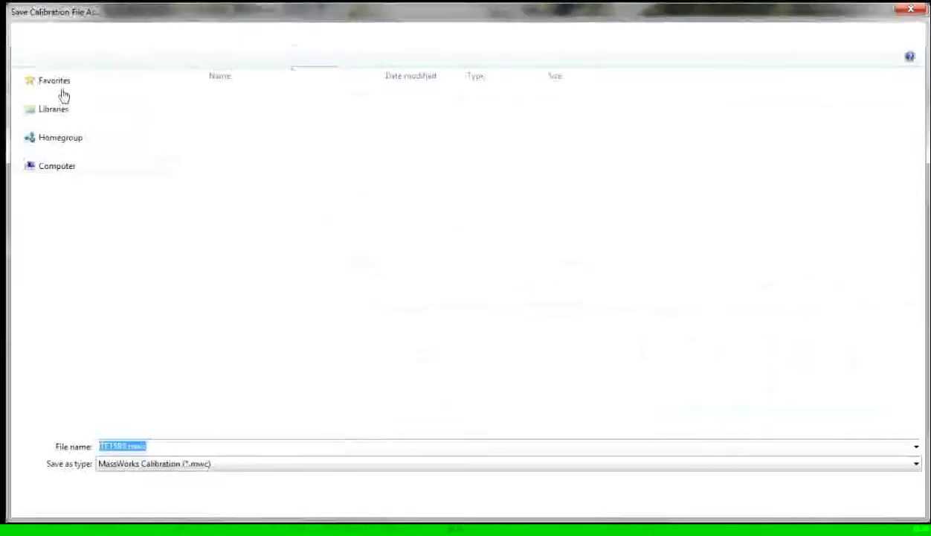
{"action": "left_click", "coordinate": [229, 125]}
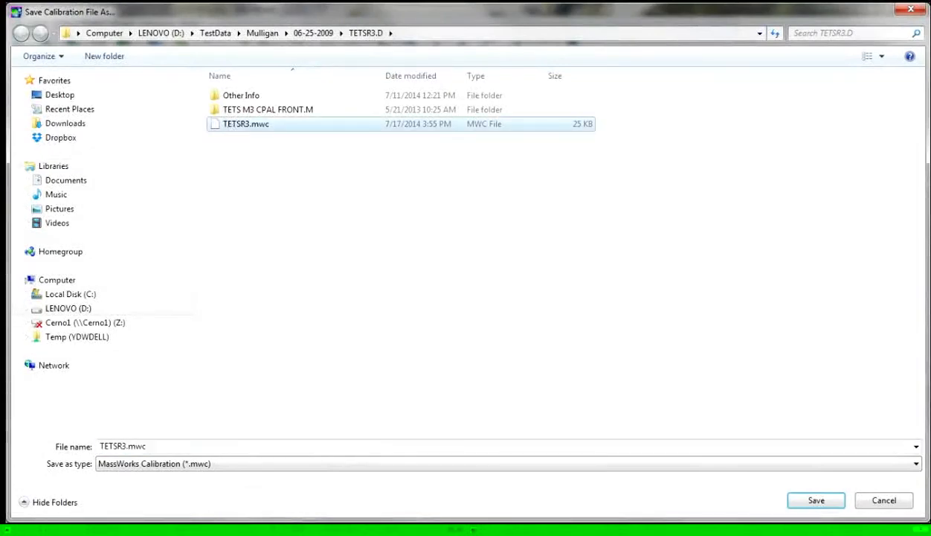
{"action": "left_click", "coordinate": [864, 498]}
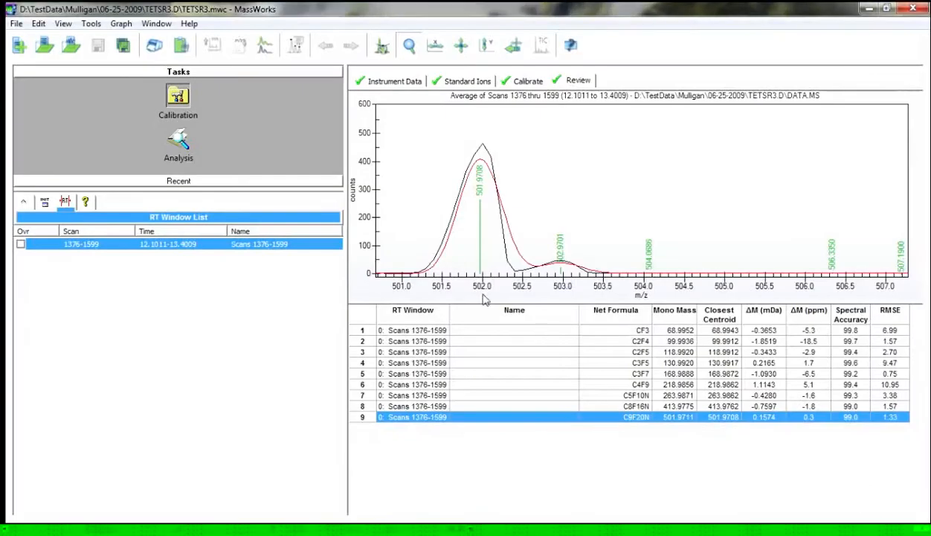
Step: Load the TETSR3.mwc calibration file for the Analysis data, and turn its application off
{"action": "left_click", "coordinate": [179, 145]}
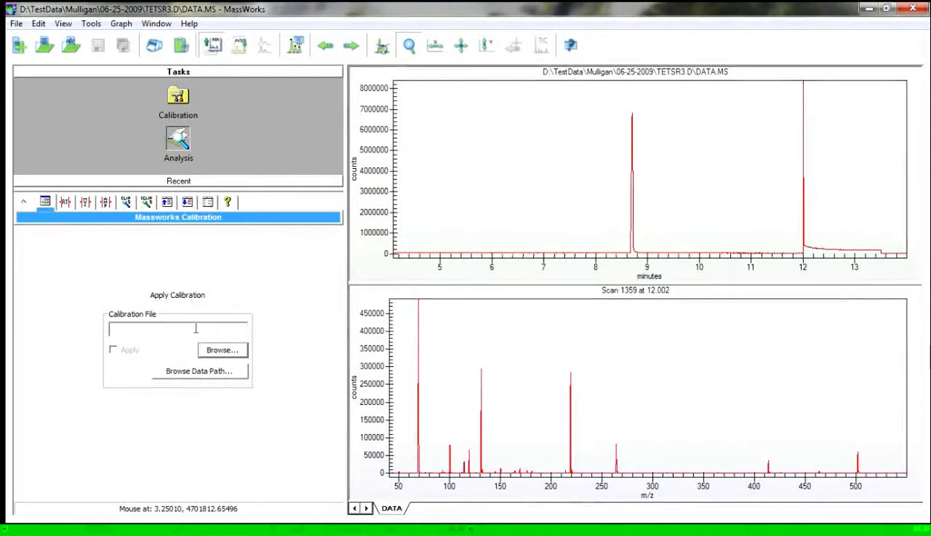
{"action": "left_click", "coordinate": [225, 350]}
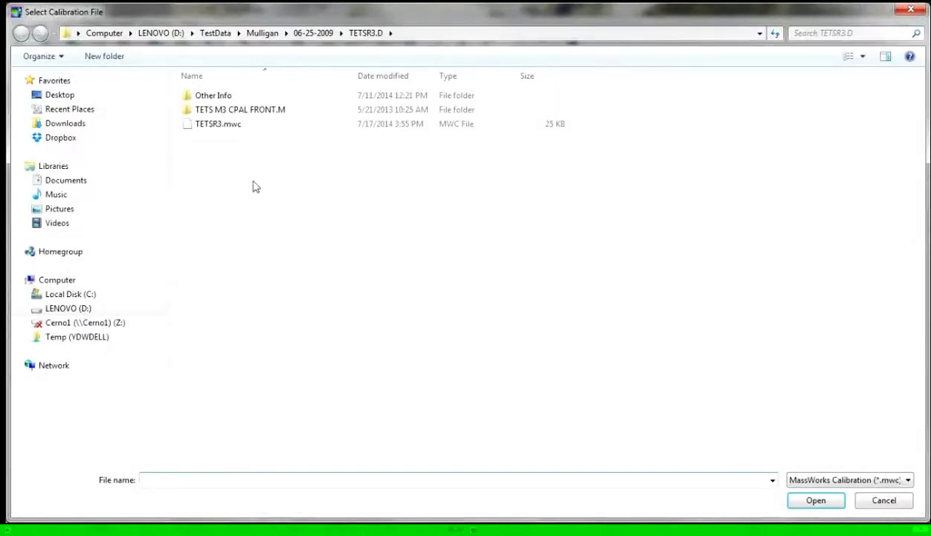
{"action": "left_click", "coordinate": [213, 123]}
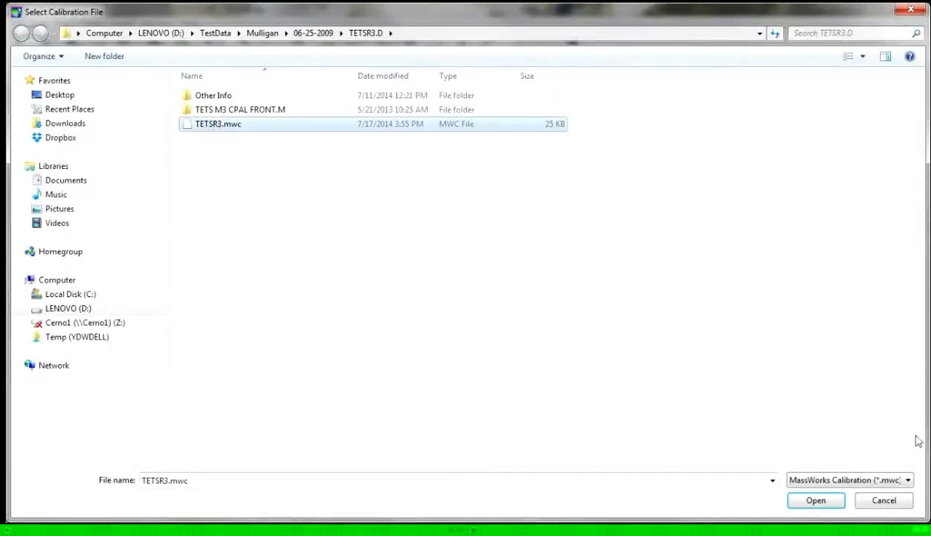
{"action": "left_click", "coordinate": [829, 499]}
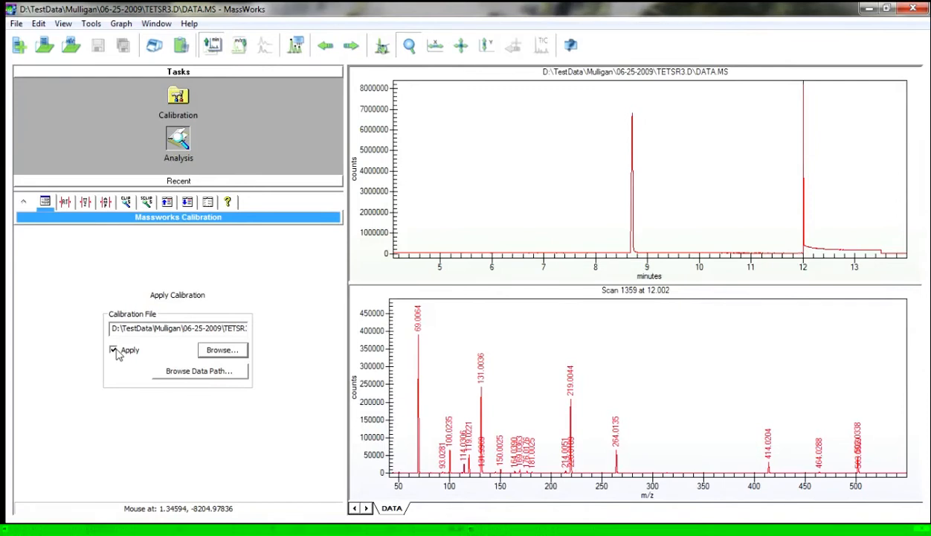
{"action": "left_click", "coordinate": [114, 350]}
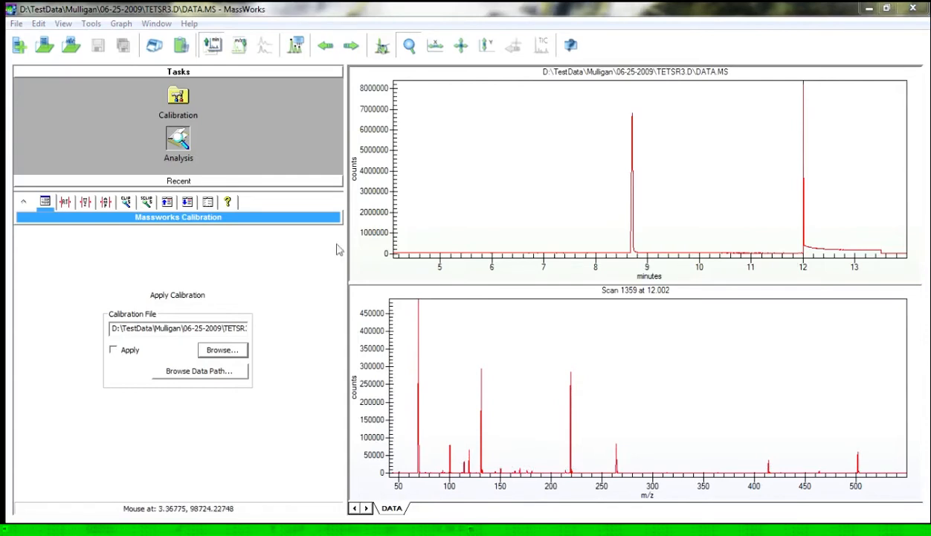
Step: Close the DATA window and reopen the MS data file DATA.MS from the TETSR3.D folder
{"action": "right_click", "coordinate": [381, 506]}
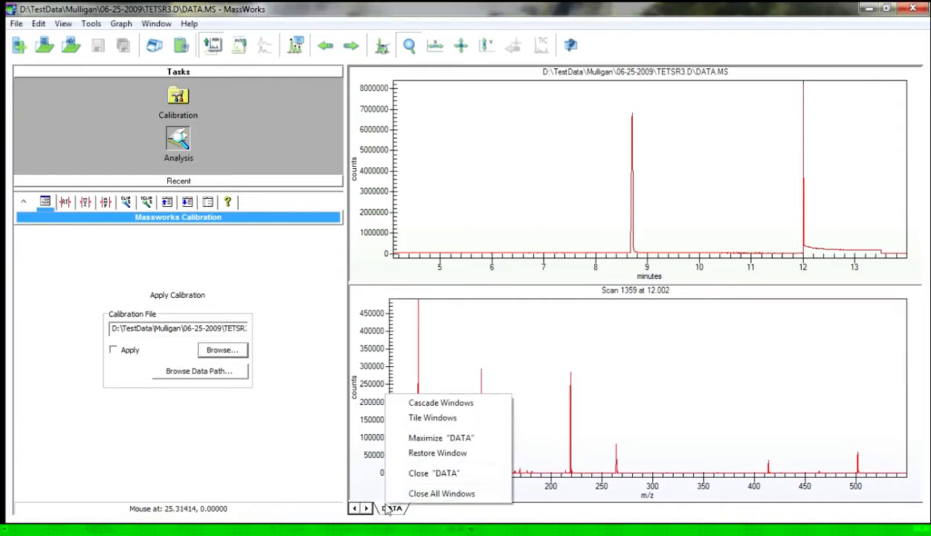
{"action": "left_click", "coordinate": [427, 471]}
{"action": "left_click", "coordinate": [15, 23]}
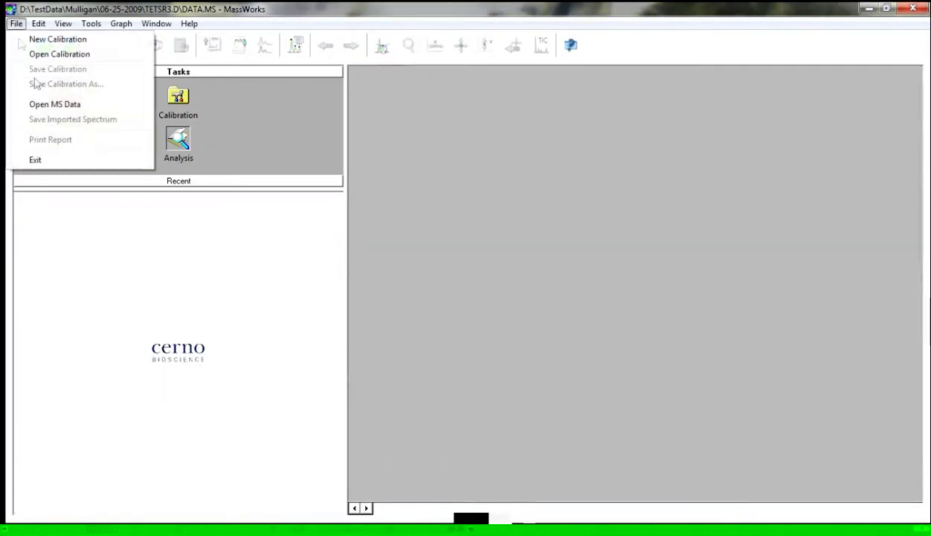
{"action": "left_click", "coordinate": [46, 104]}
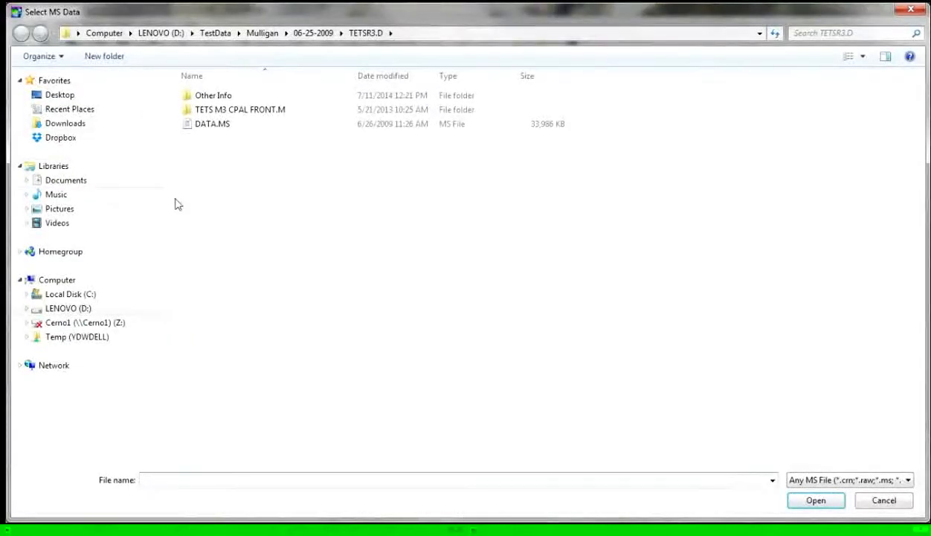
{"action": "left_click", "coordinate": [209, 125]}
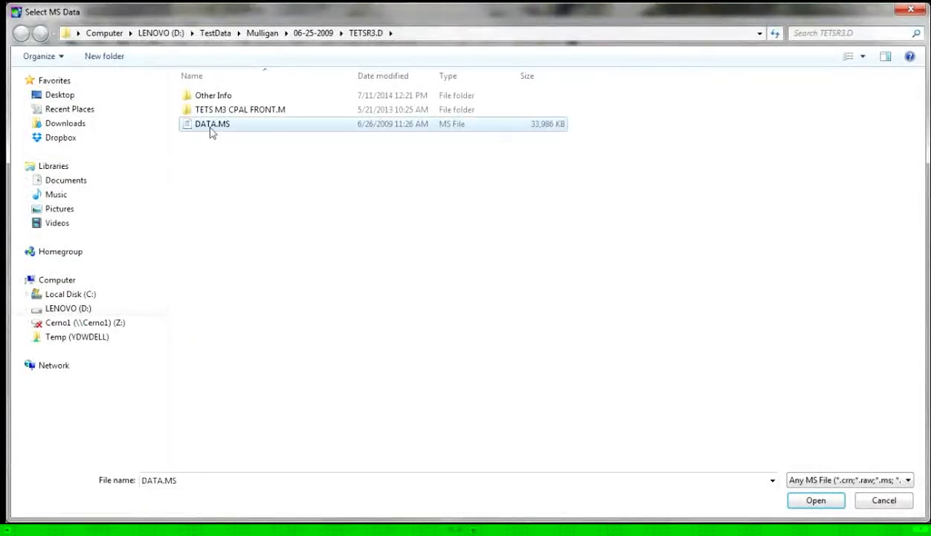
{"action": "left_click", "coordinate": [815, 502]}
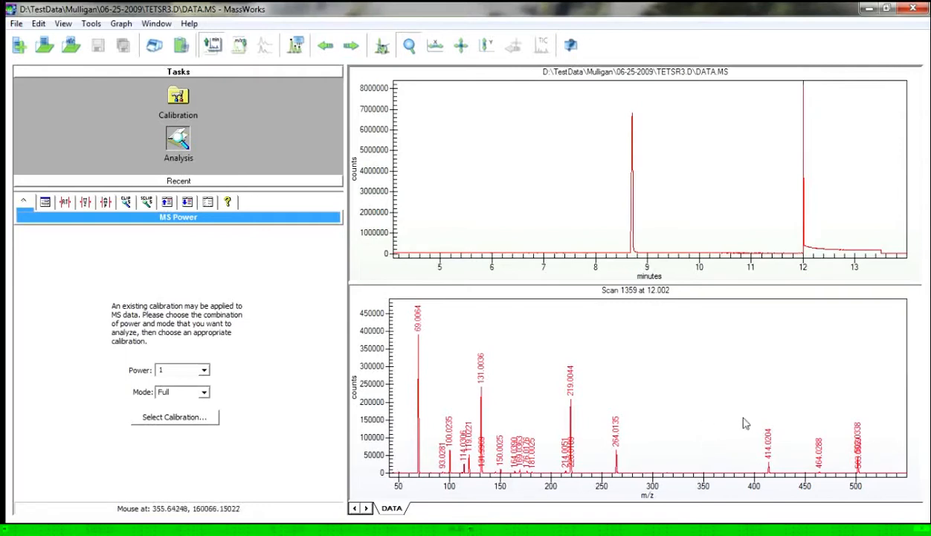
Step: Inspect the calibrated spectrum peaks around m/z 502 and return the spectrum to full scale
{"action": "left_click_drag", "start_coordinate": [846, 394], "coordinate": [867, 476]}
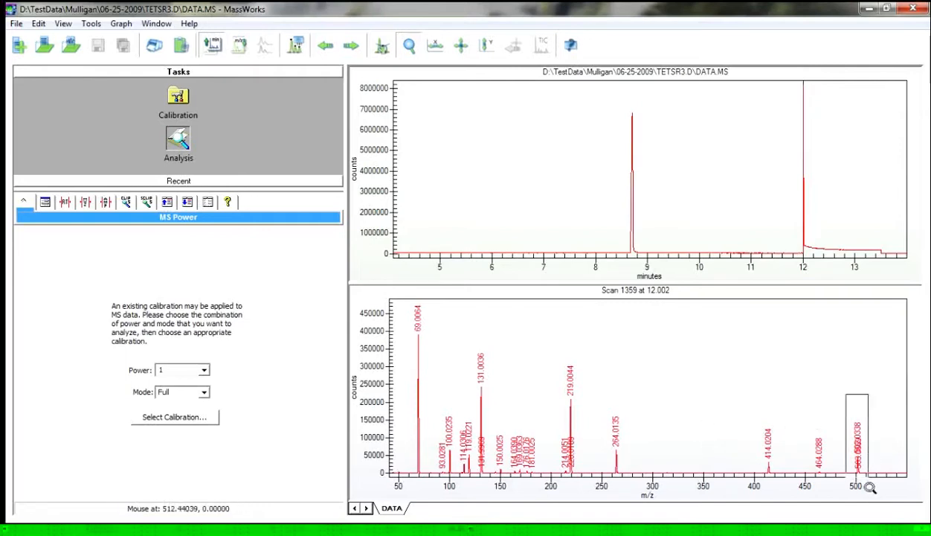
{"action": "double_click", "coordinate": [369, 373]}
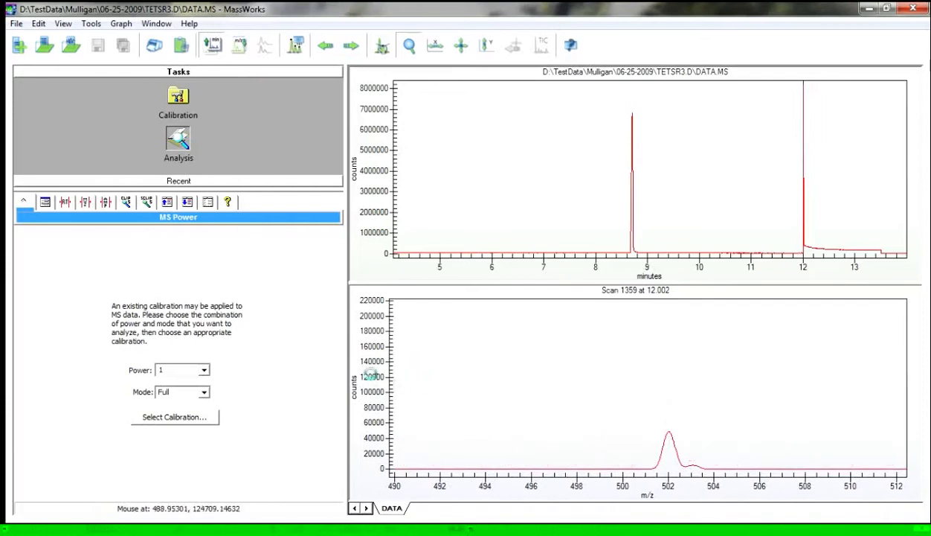
{"action": "right_click", "coordinate": [469, 355]}
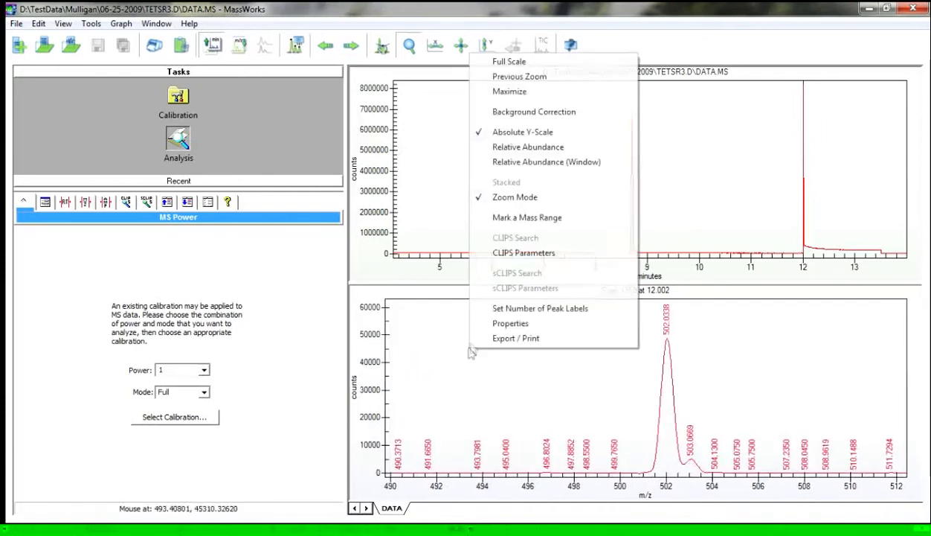
{"action": "left_click", "coordinate": [524, 62]}
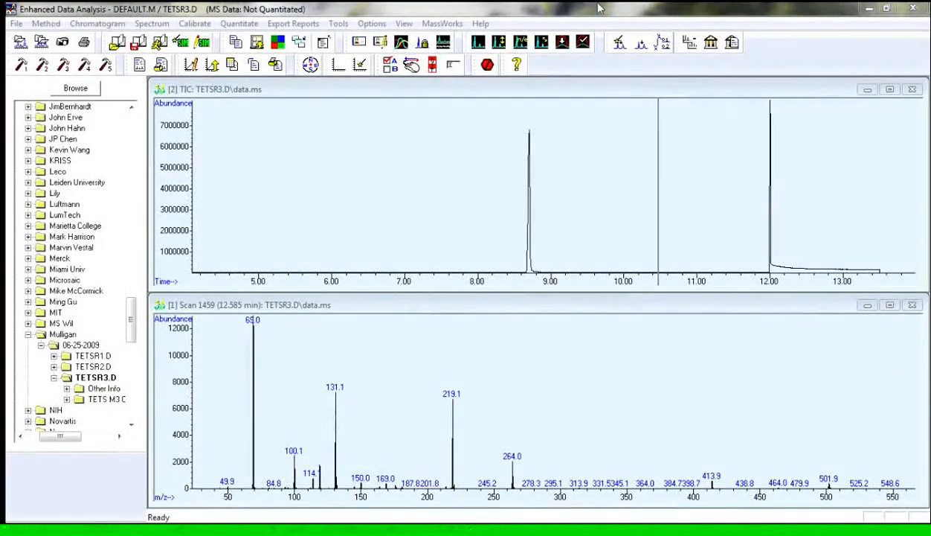
Step: Switch to Enhanced Data Analysis and send its TETSR3.D data to MassWorks, maximizing the MassWorks window
{"action": "left_click", "coordinate": [488, 8]}
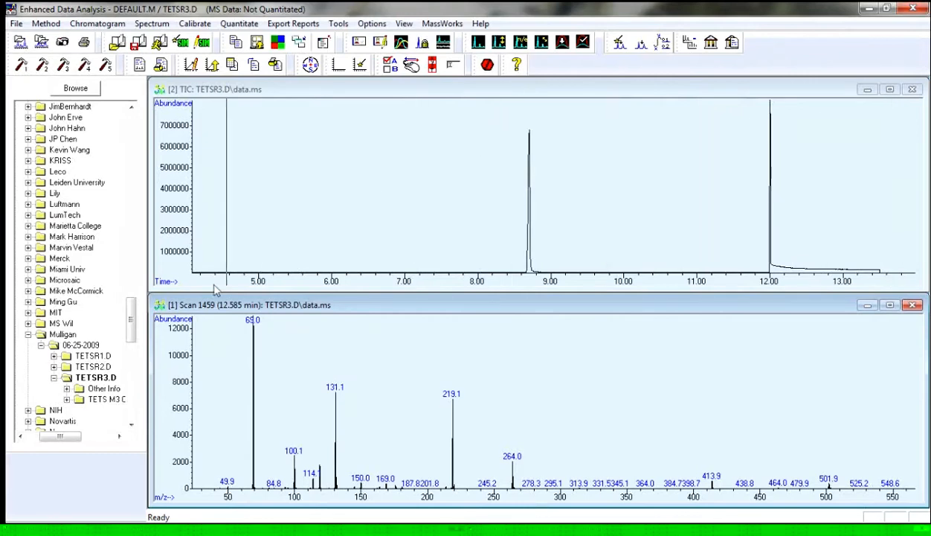
{"action": "left_click", "coordinate": [442, 23]}
{"action": "left_click", "coordinate": [457, 40]}
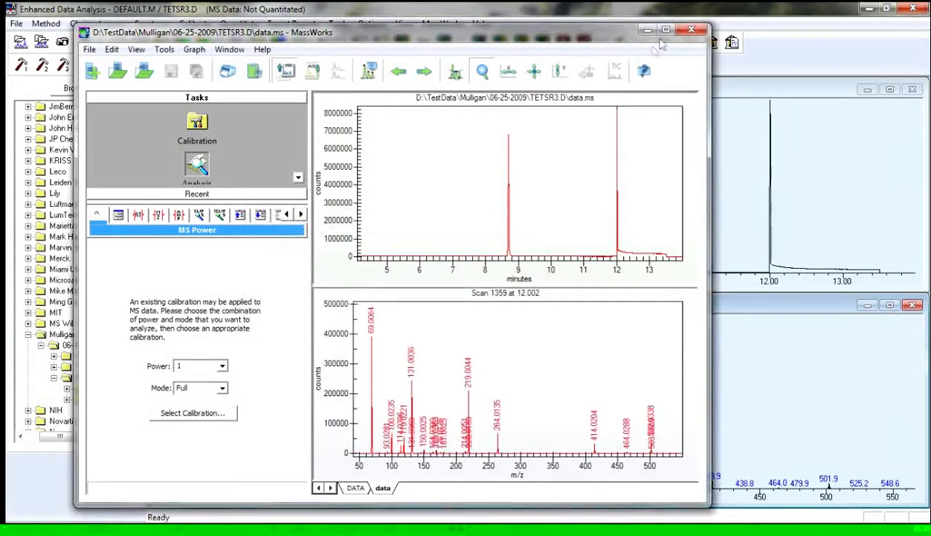
{"action": "left_click", "coordinate": [665, 29]}
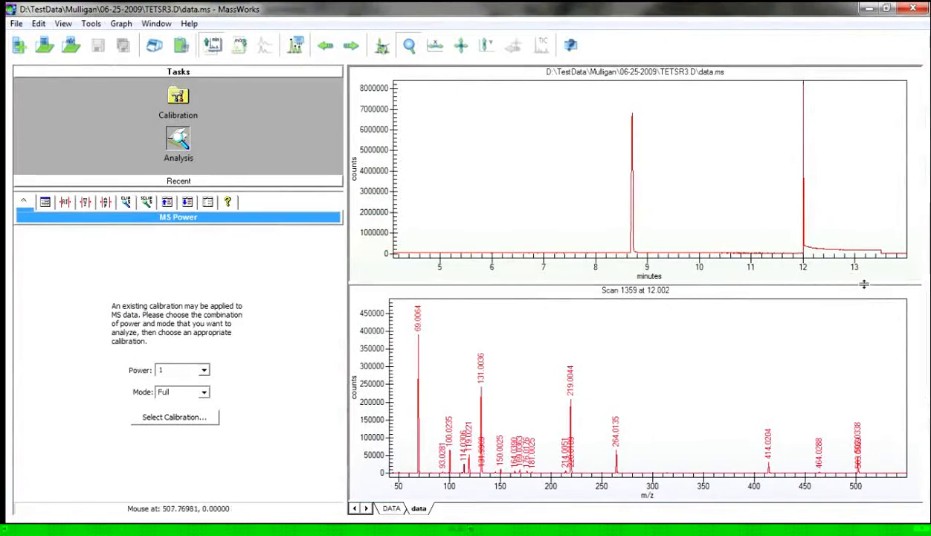
Step: Mark a retention-time window over the 8.70-minute chromatogram peak and extend its start so it spans 8.6622 to 8.7322 minutes
{"action": "left_click_drag", "start_coordinate": [622, 98], "coordinate": [644, 223]}
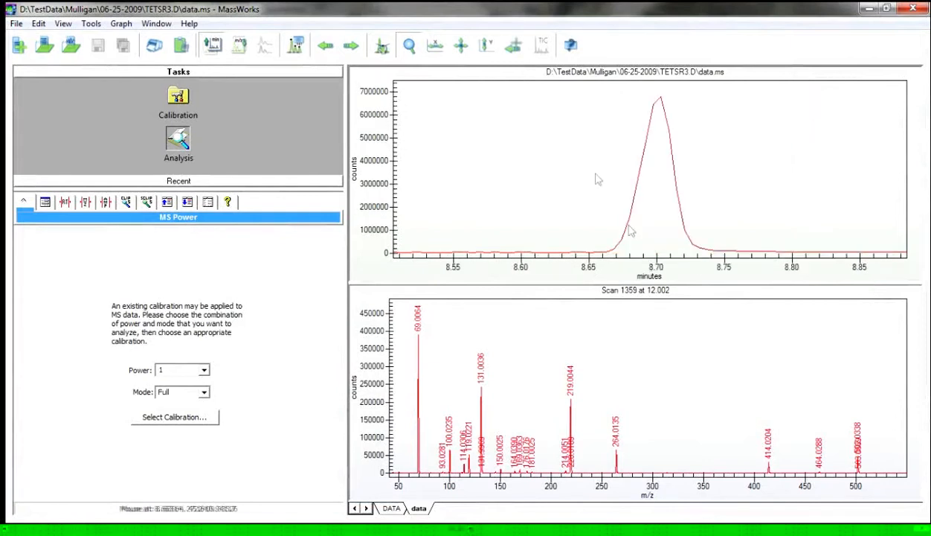
{"action": "left_click_drag", "start_coordinate": [533, 89], "coordinate": [746, 258]}
{"action": "right_click", "coordinate": [513, 158]}
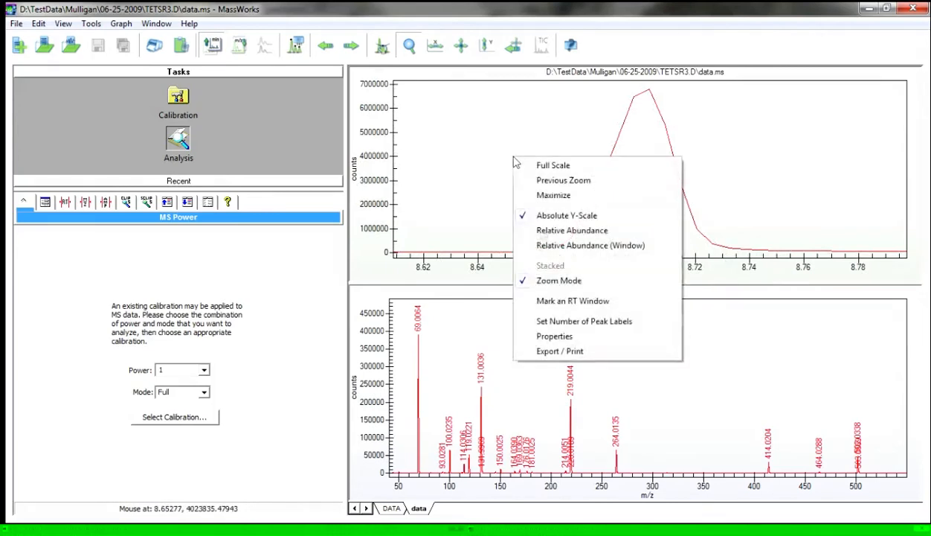
{"action": "left_click", "coordinate": [572, 301]}
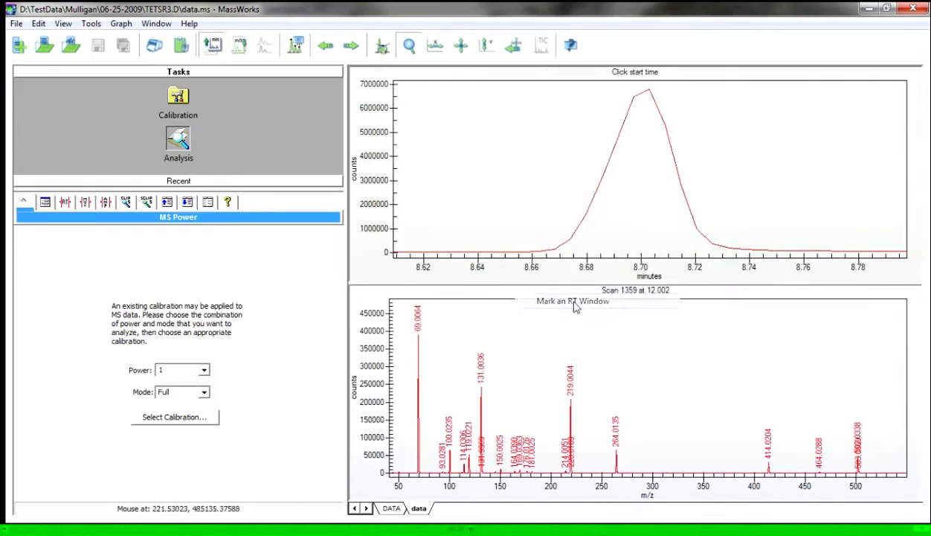
{"action": "left_click", "coordinate": [554, 255]}
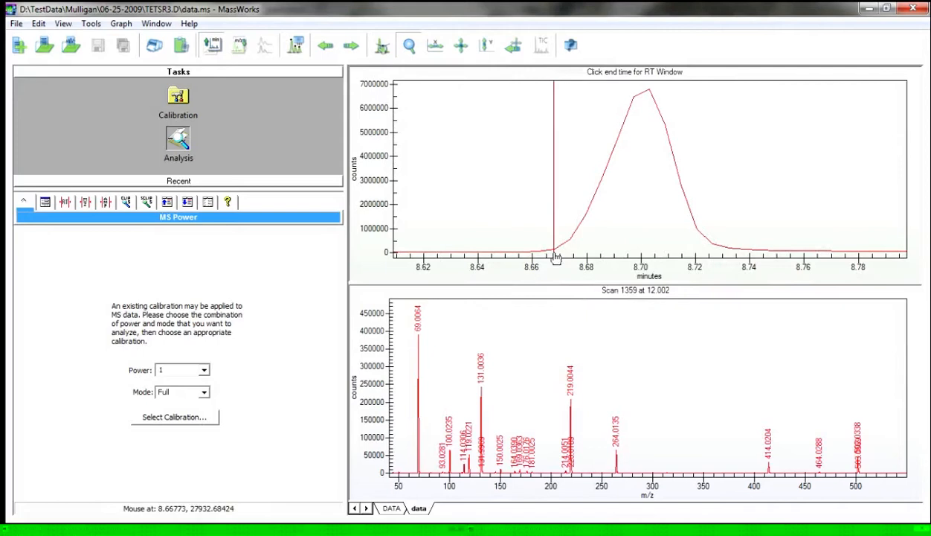
{"action": "left_click", "coordinate": [732, 254]}
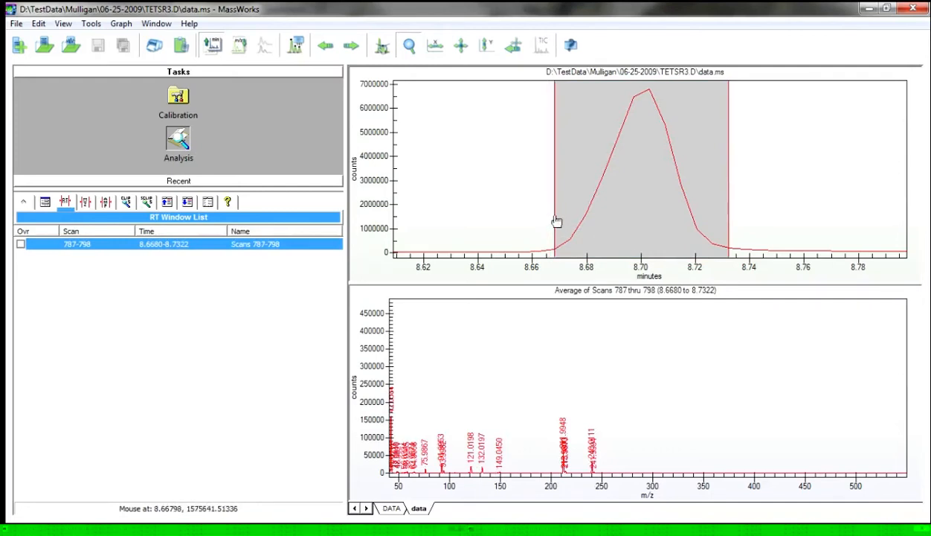
{"action": "left_click_drag", "start_coordinate": [554, 221], "coordinate": [545, 221]}
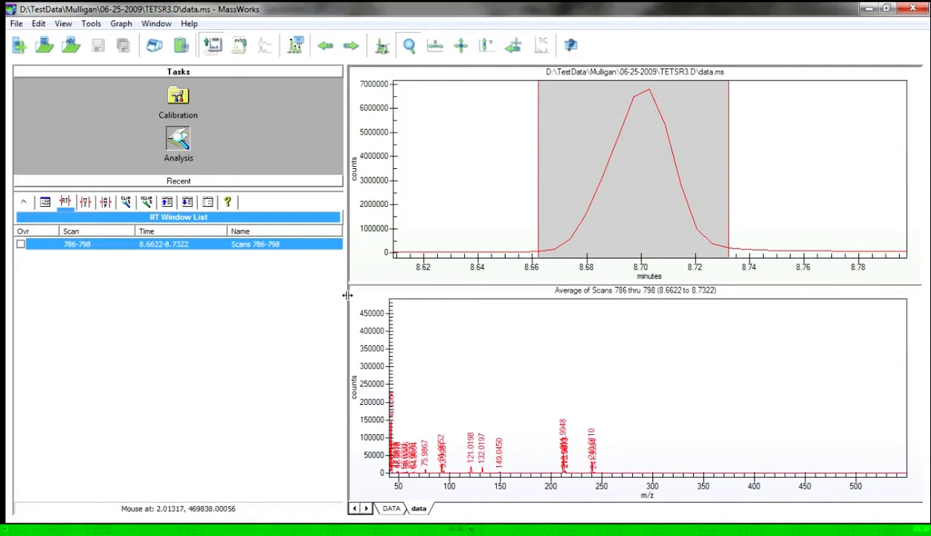
Step: Enlarge the averaged spectrum plot and zoom in on the m/z 240 isotope cluster, covering about m/z 237 to 245
{"action": "left_click_drag", "start_coordinate": [428, 282], "coordinate": [419, 167]}
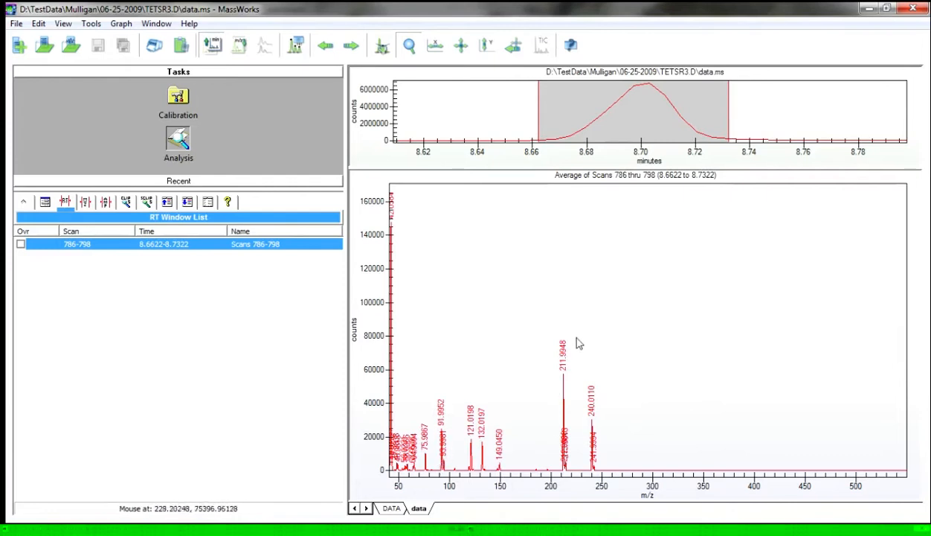
{"action": "left_click_drag", "start_coordinate": [578, 343], "coordinate": [609, 484]}
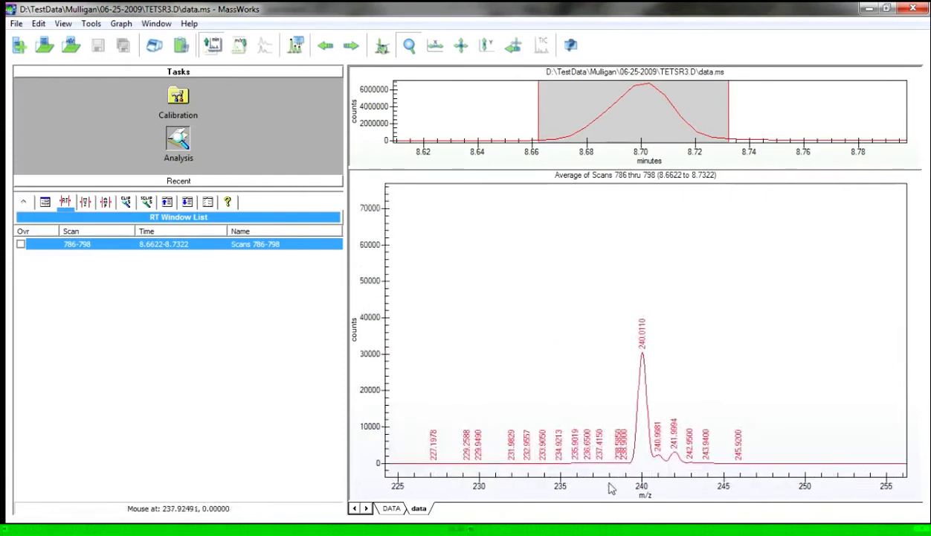
{"action": "double_click", "coordinate": [369, 305]}
{"action": "left_click_drag", "start_coordinate": [724, 436], "coordinate": [590, 446]}
{"action": "double_click", "coordinate": [369, 294]}
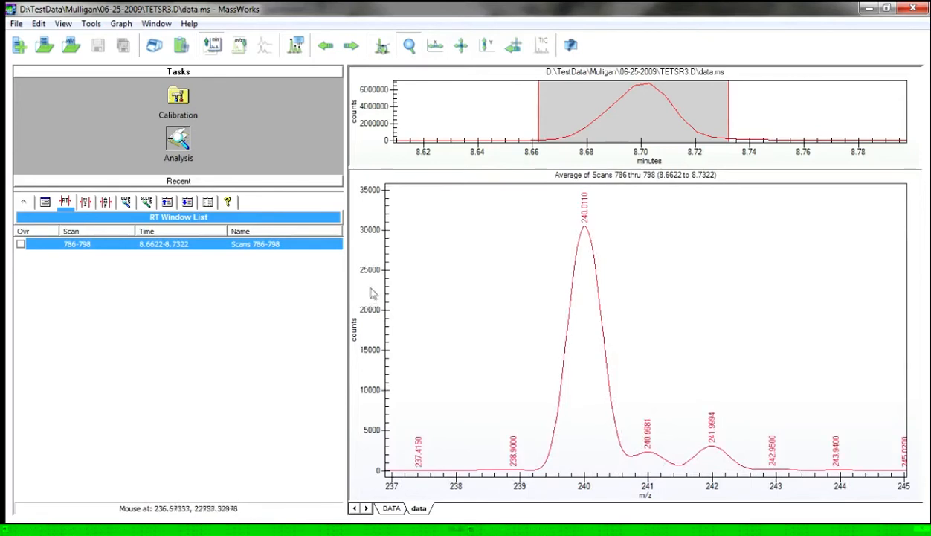
{"action": "left_click_drag", "start_coordinate": [414, 167], "coordinate": [415, 158]}
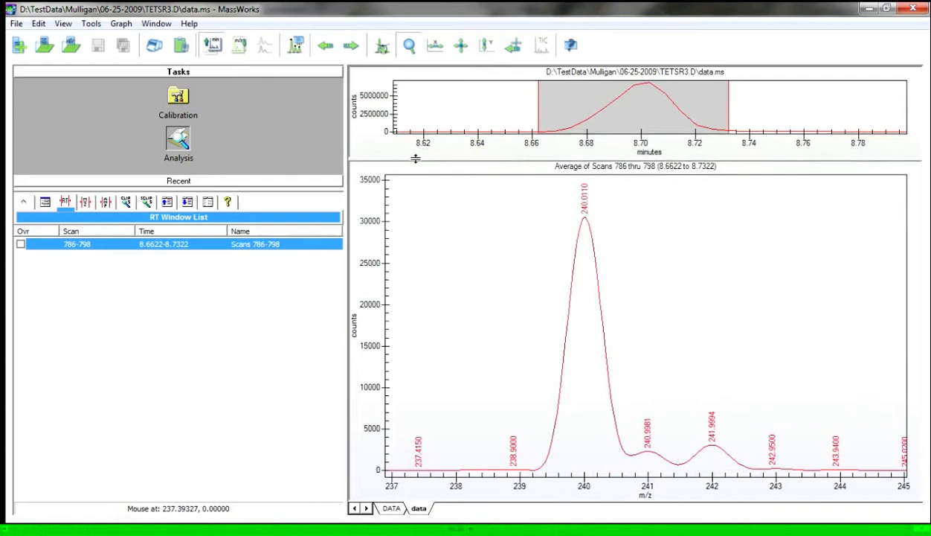
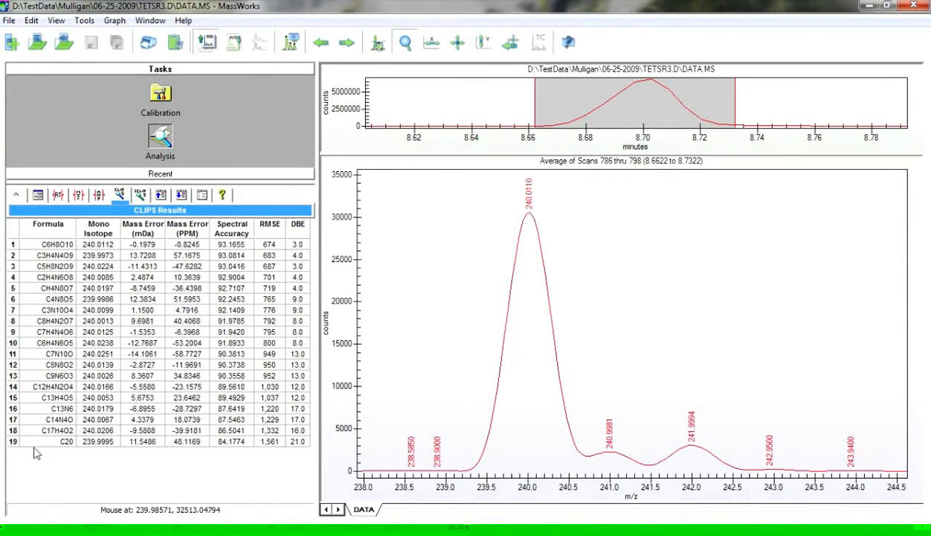
Step: Compare the measured spectrum with the CLIPS candidates C20, C13H4O5, C7N10O, C4N8O5, C5H8N2O9 and C6H8O10
{"action": "mouse_move", "coordinate": [35, 452]}
{"action": "mouse_move", "coordinate": [243, 223]}
{"action": "mouse_move", "coordinate": [235, 450]}
{"action": "left_click", "coordinate": [18, 443]}
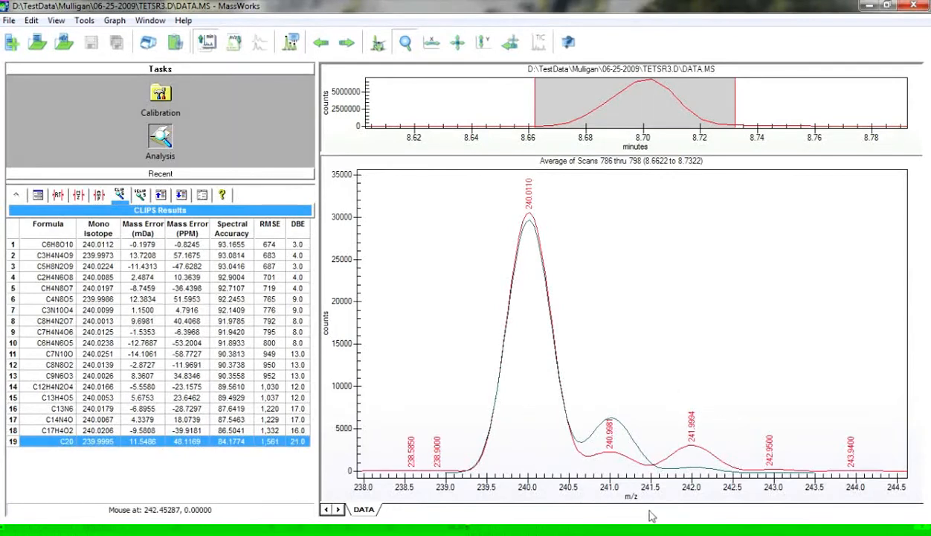
{"action": "left_click", "coordinate": [58, 402]}
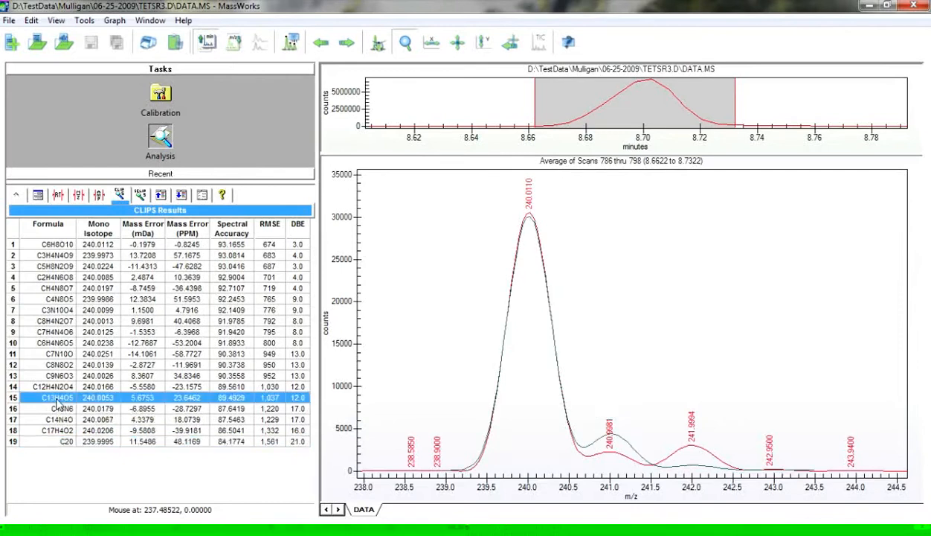
{"action": "left_click", "coordinate": [60, 354]}
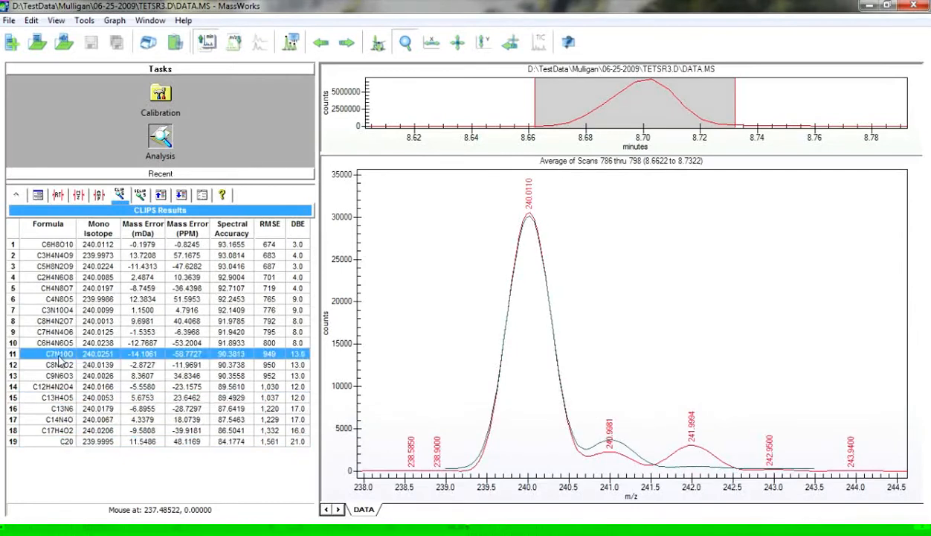
{"action": "left_click", "coordinate": [62, 300]}
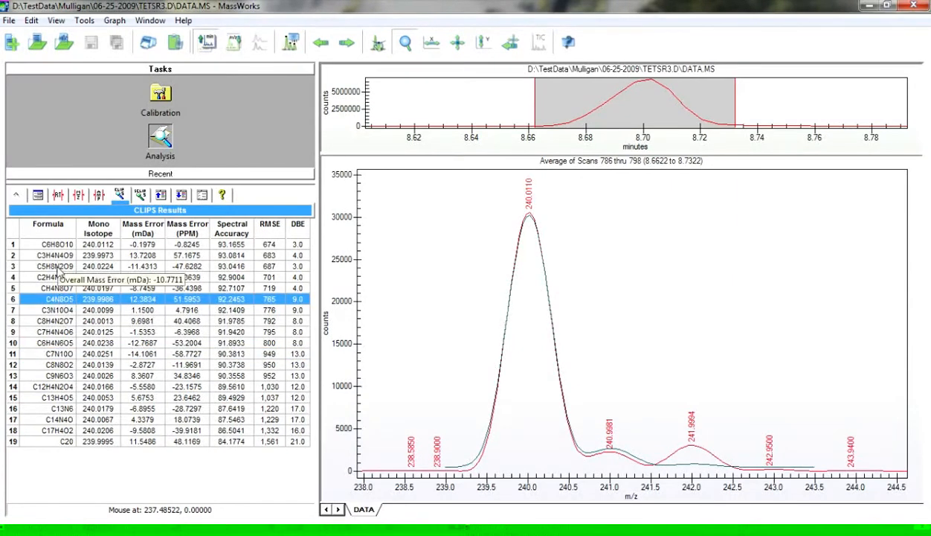
{"action": "left_click", "coordinate": [58, 268]}
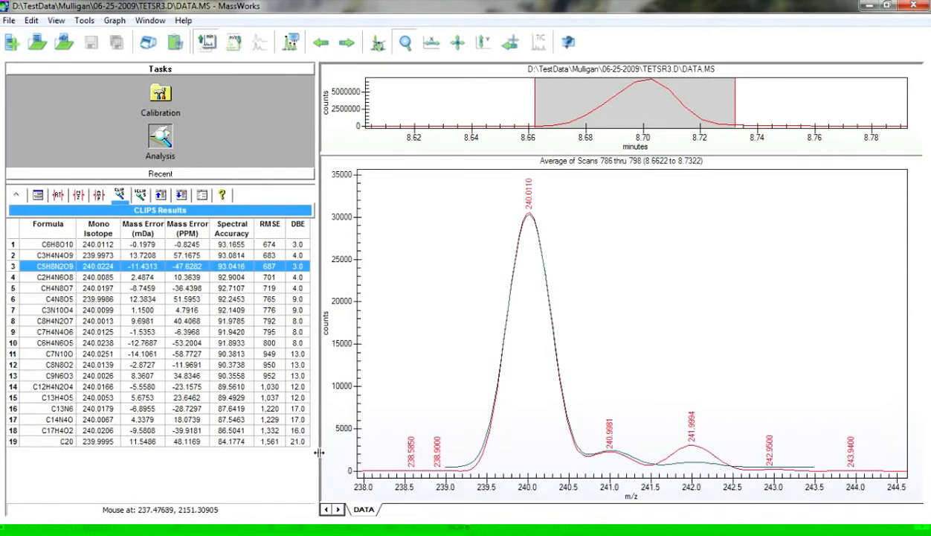
{"action": "left_click", "coordinate": [59, 245]}
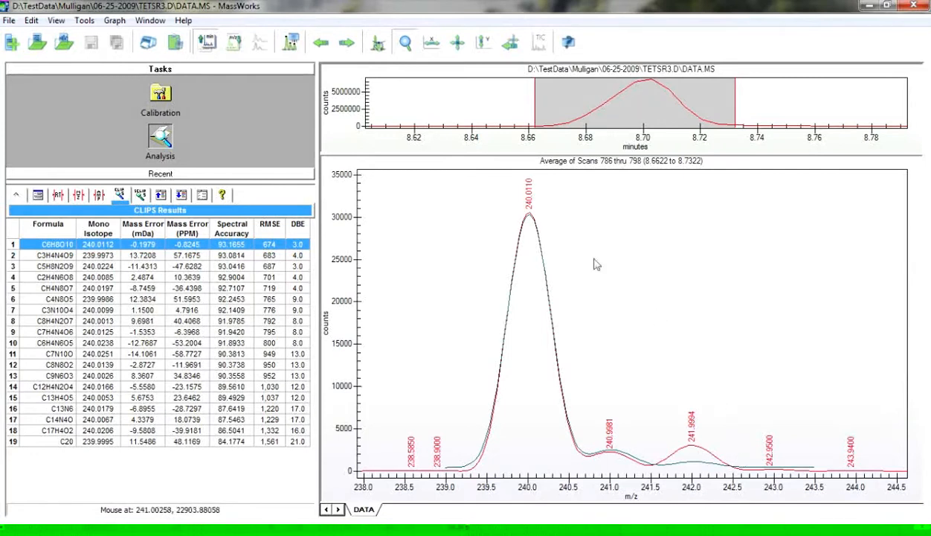
Step: Set up a CLIPS search for the 240.0110 peak from the saved personal defaults, adding sulfur with a maximum of 1
{"action": "right_click", "coordinate": [528, 193]}
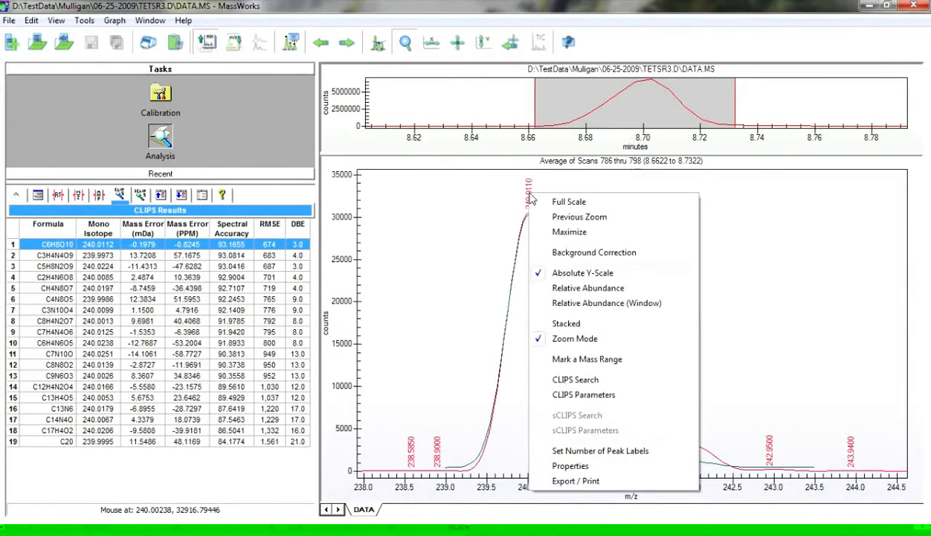
{"action": "left_click", "coordinate": [593, 381]}
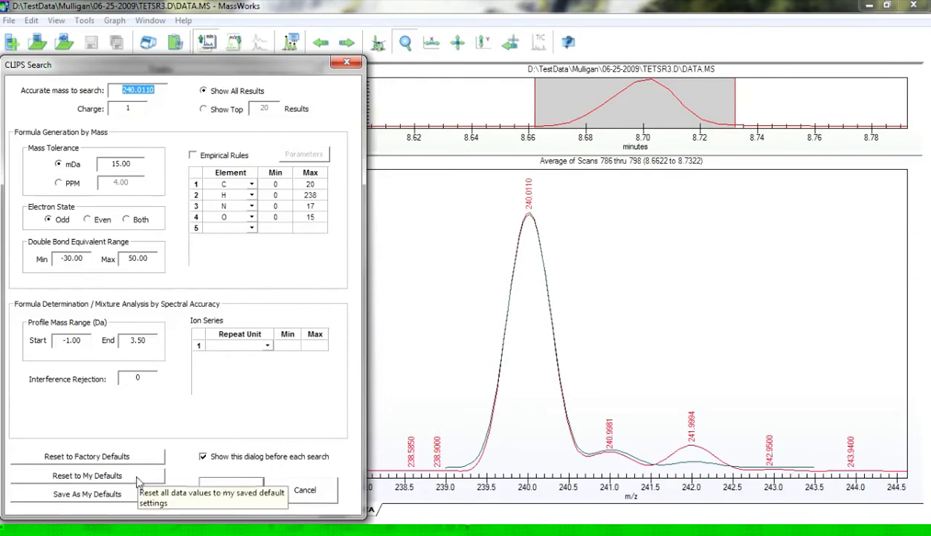
{"action": "left_click", "coordinate": [137, 480]}
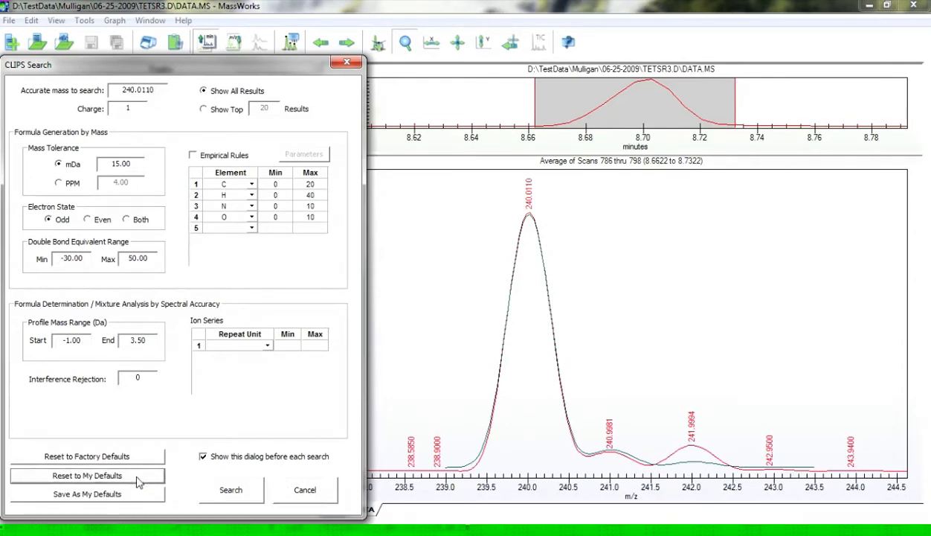
{"action": "left_click", "coordinate": [254, 231]}
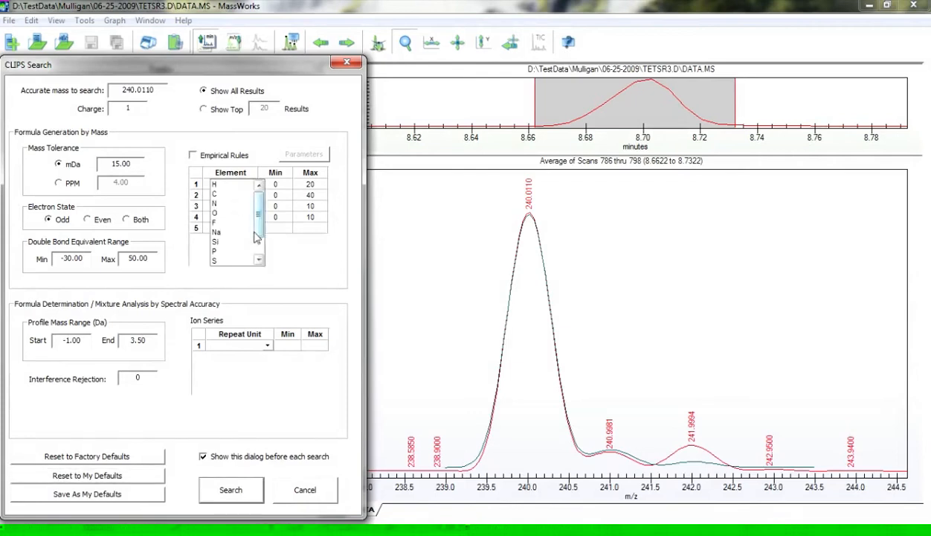
{"action": "left_click", "coordinate": [217, 260]}
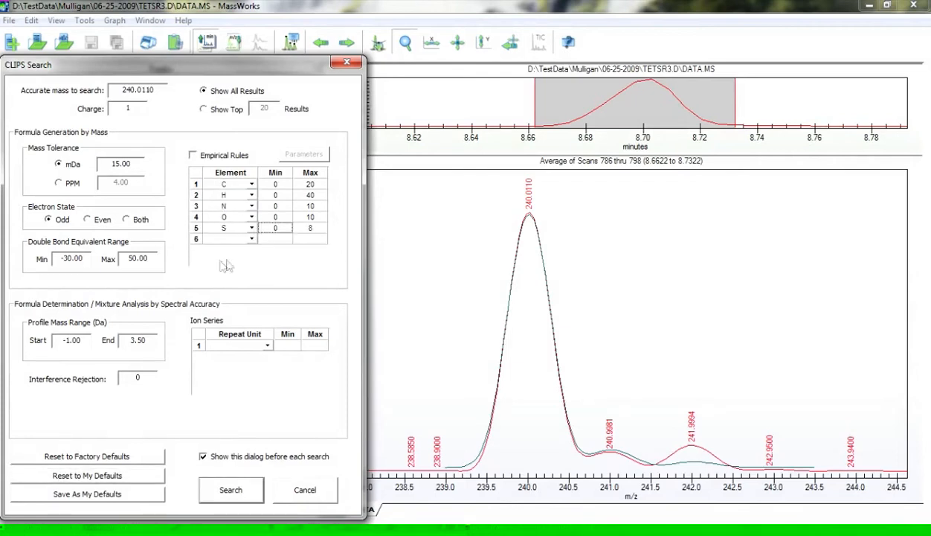
{"action": "left_click", "coordinate": [307, 231]}
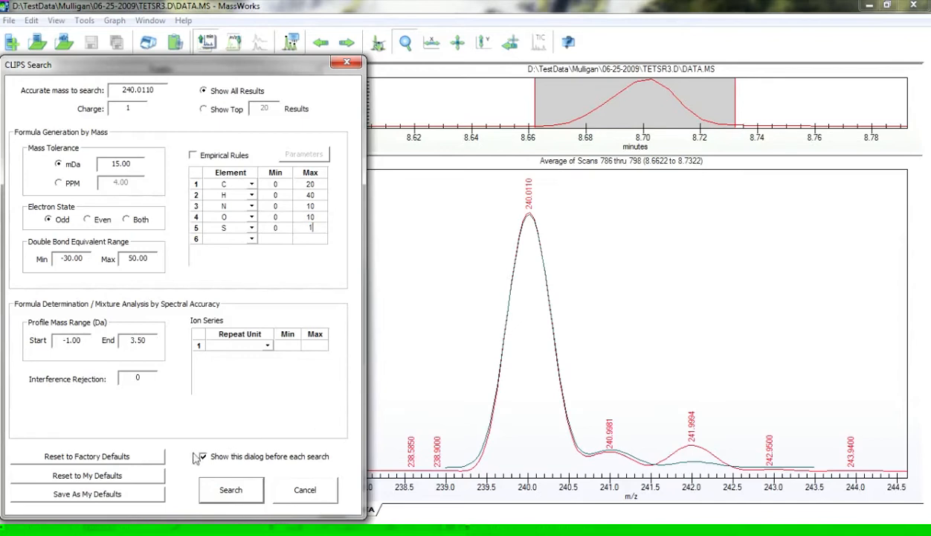
Step: Run the CLIPS search with its settings saved as personal defaults, and overlay the first candidate, C5H8N2O7S, on the spectrum
{"action": "left_click", "coordinate": [143, 492]}
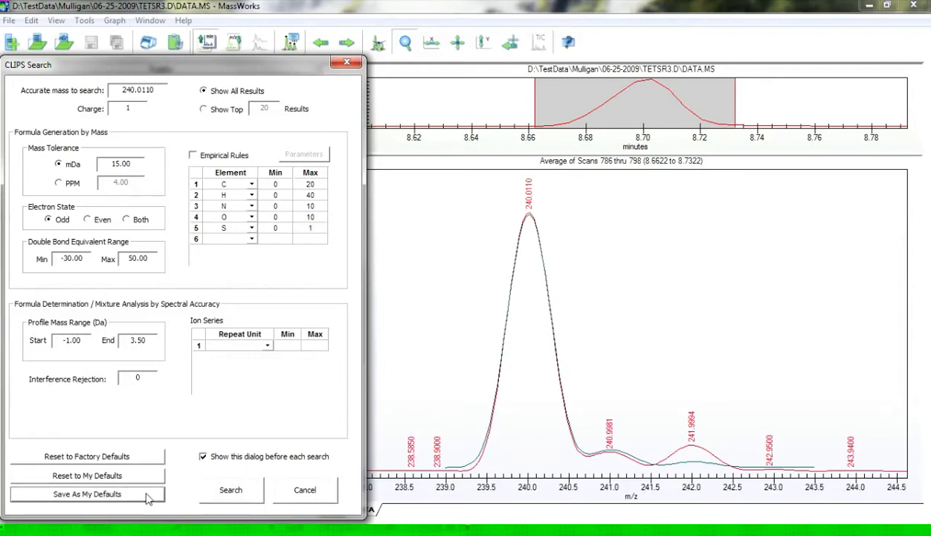
{"action": "left_click", "coordinate": [232, 492]}
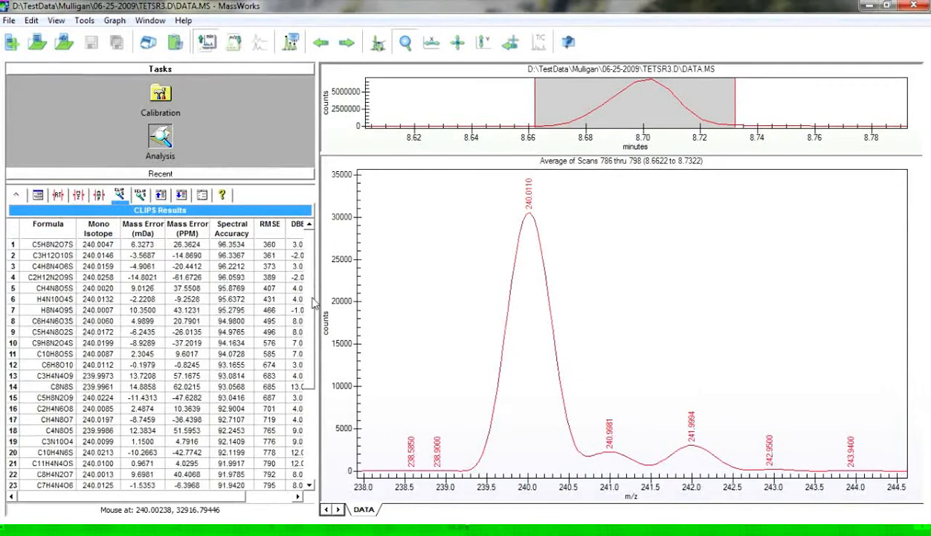
{"action": "left_click_drag", "start_coordinate": [308, 304], "coordinate": [325, 289]}
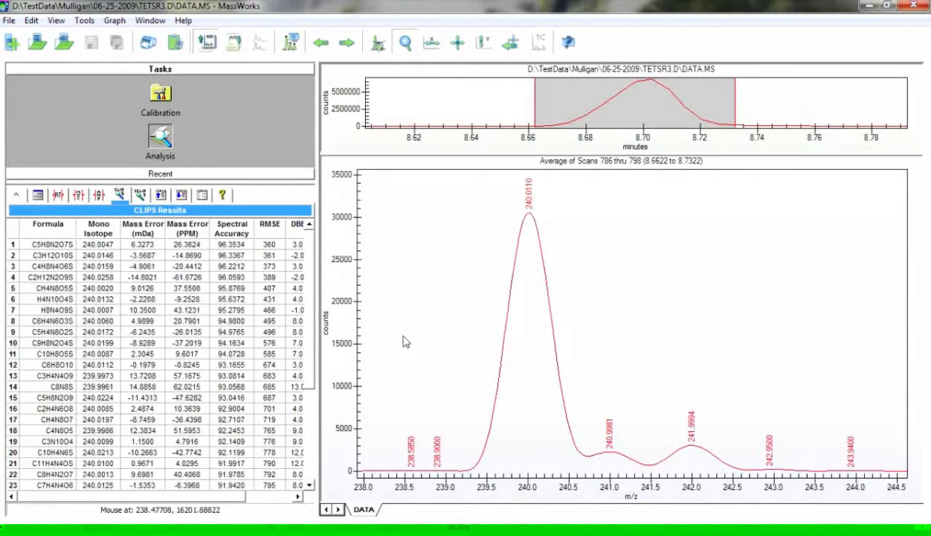
{"action": "left_click", "coordinate": [25, 245]}
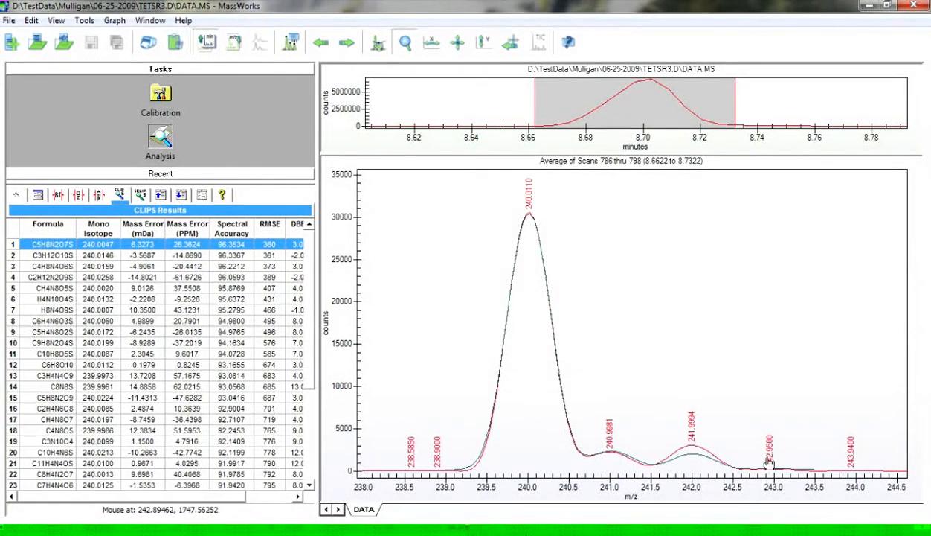
Step: Rerun the CLIPS search for the 240.0110 peak with maximums of H 40, N 10, O 10 and S 4, saved as personal defaults
{"action": "right_click", "coordinate": [514, 189]}
{"action": "left_click", "coordinate": [565, 364]}
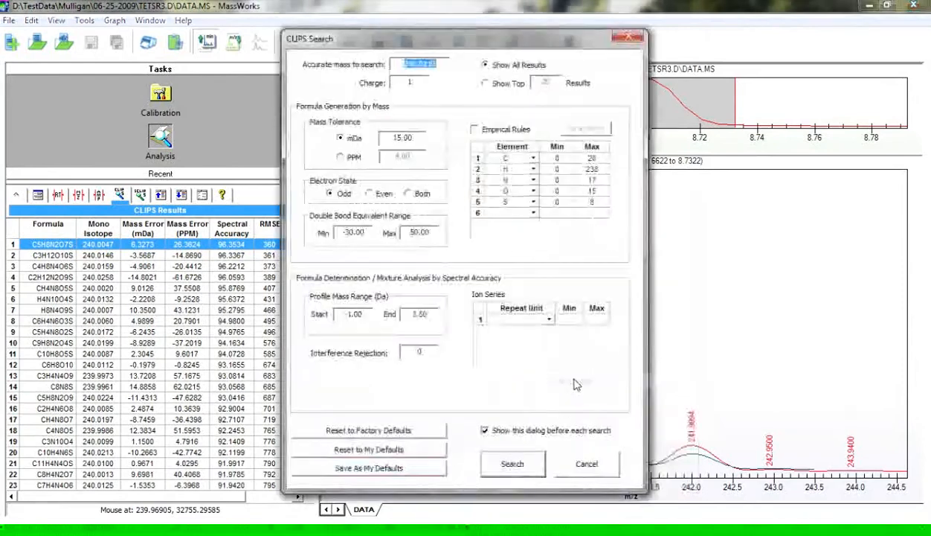
{"action": "left_click_drag", "start_coordinate": [485, 41], "coordinate": [202, 73]}
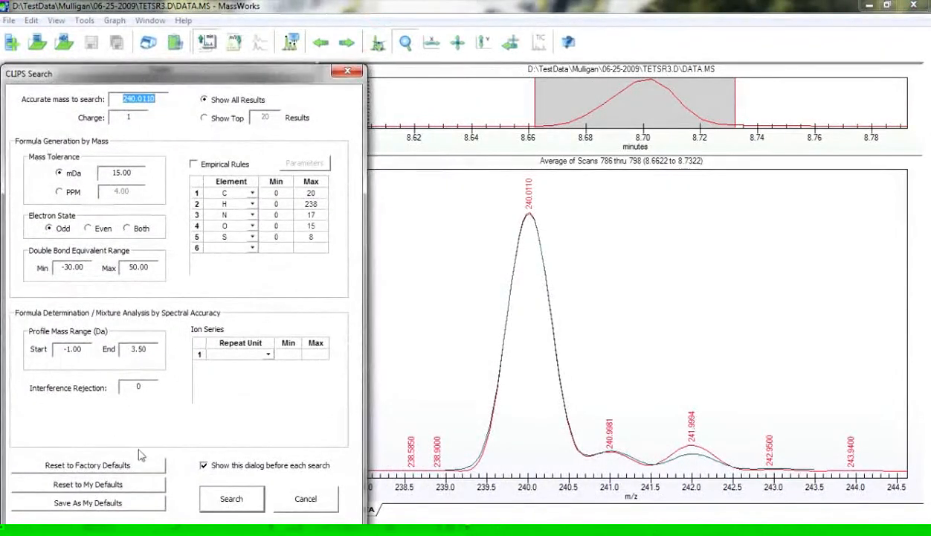
{"action": "left_click", "coordinate": [311, 204]}
{"action": "type", "text": "40"}
{"action": "key", "text": "Down"}
{"action": "type", "text": "10"}
{"action": "key", "text": "Down"}
{"action": "type", "text": "10"}
{"action": "key", "text": "Down"}
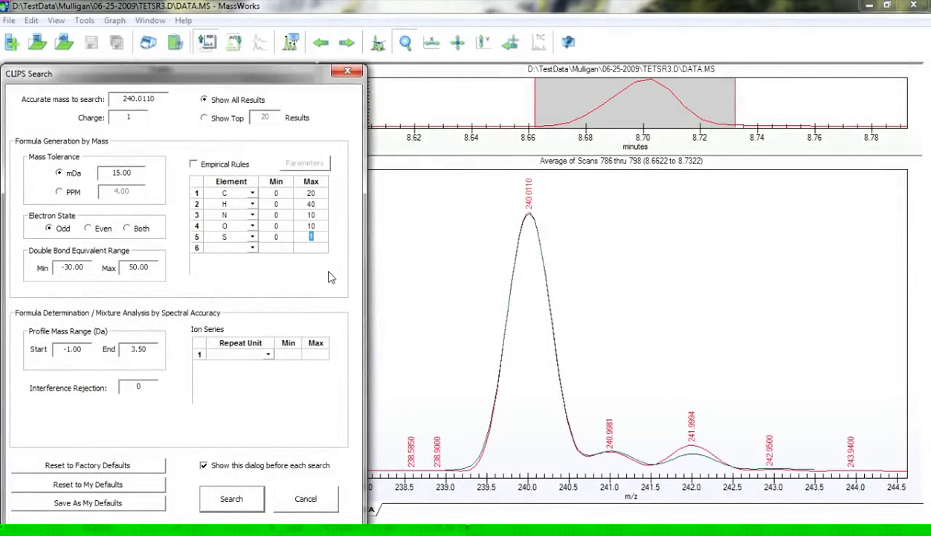
{"action": "type", "text": "4"}
{"action": "left_click", "coordinate": [128, 504]}
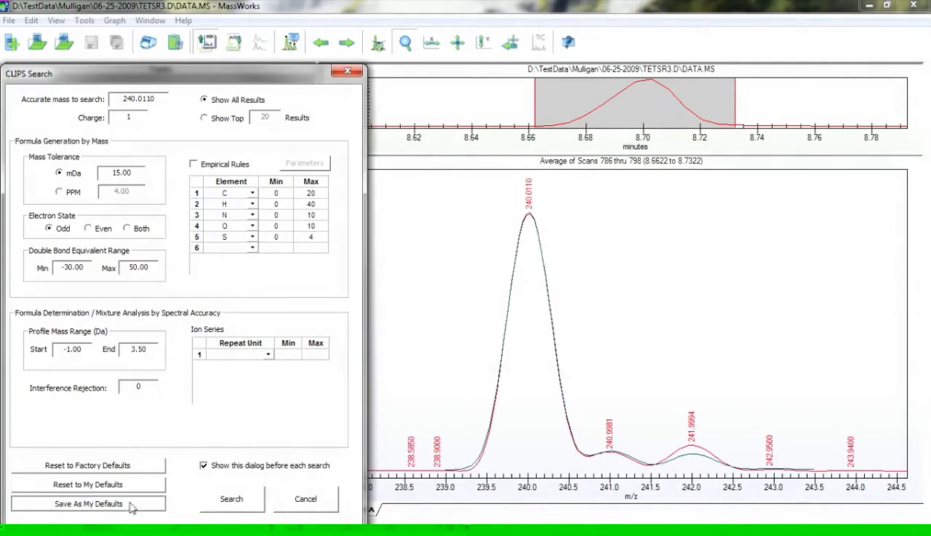
{"action": "left_click", "coordinate": [233, 499]}
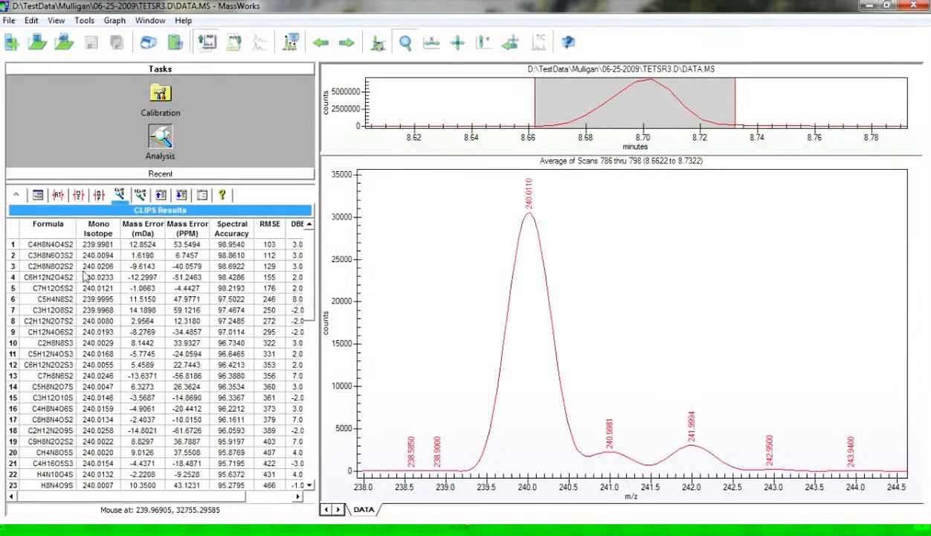
Step: Review the full candidate list and compare the measured spectrum with C4H8N4O4S2 and C3H8N6O3S2
{"action": "left_click", "coordinate": [43, 248]}
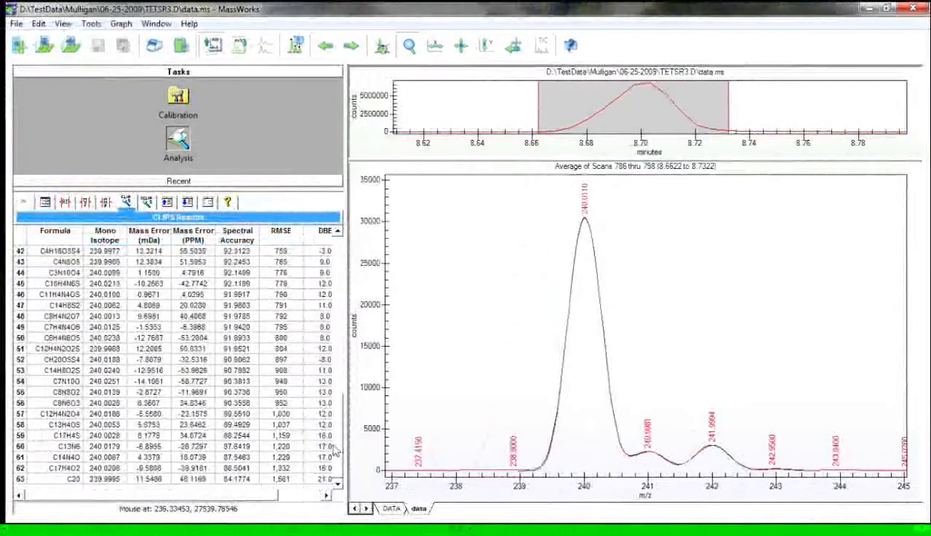
{"action": "left_click_drag", "start_coordinate": [335, 448], "coordinate": [353, 243]}
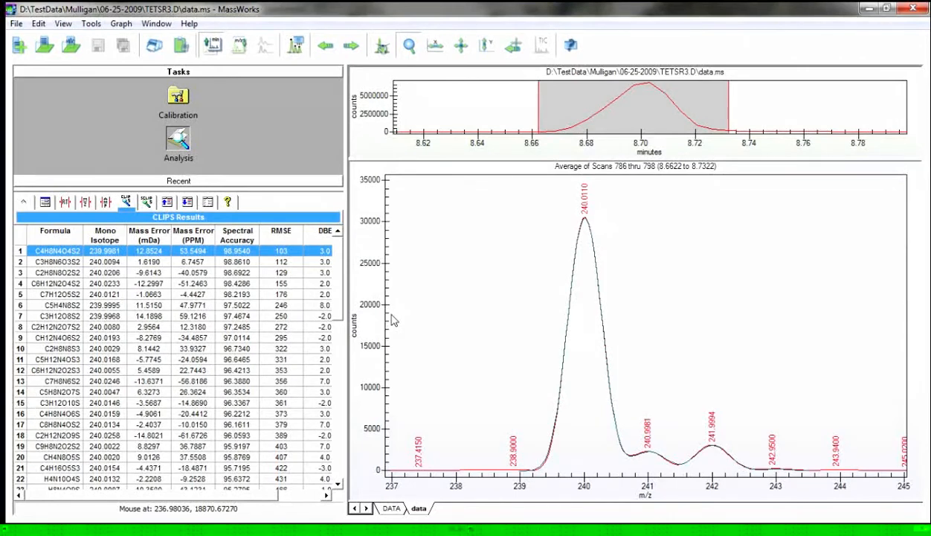
{"action": "left_click", "coordinate": [45, 263]}
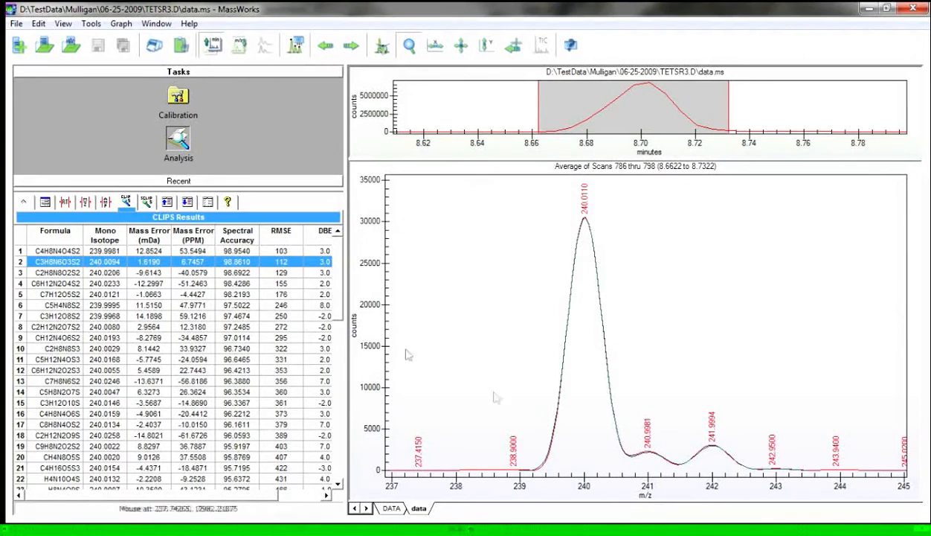
Step: Compare the overlays of the first four CLIPS candidates, C4H8N4O4S2 through C6H12N2O4S2, against the measured spectrum, ending on C4H8N4O4S2
{"action": "left_click", "coordinate": [246, 273]}
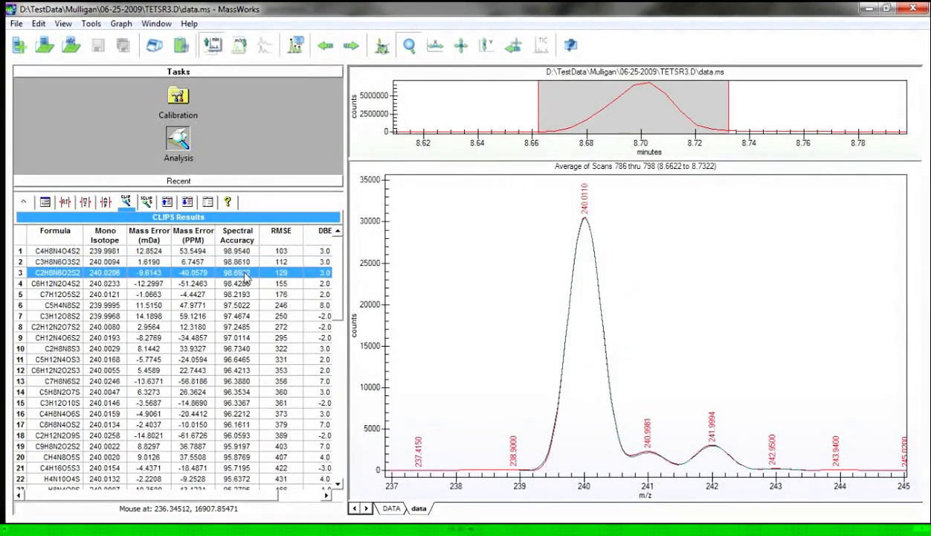
{"action": "key", "text": "Down"}
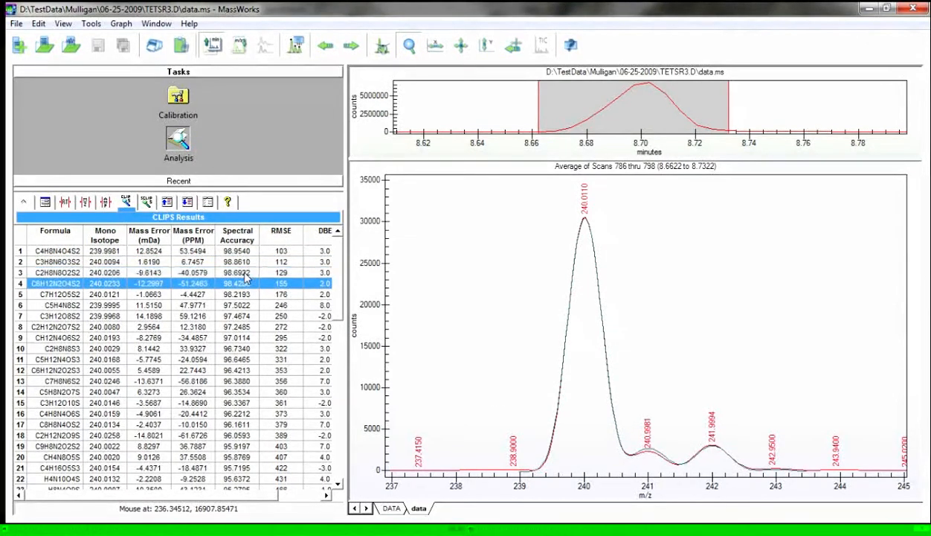
{"action": "key", "text": "Up"}
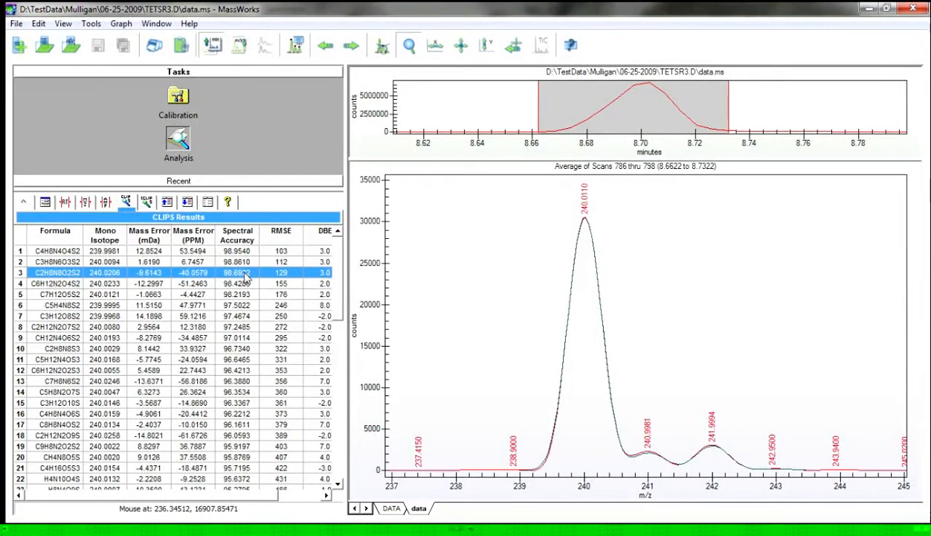
{"action": "key", "text": "Up"}
{"action": "key", "text": "Up"}
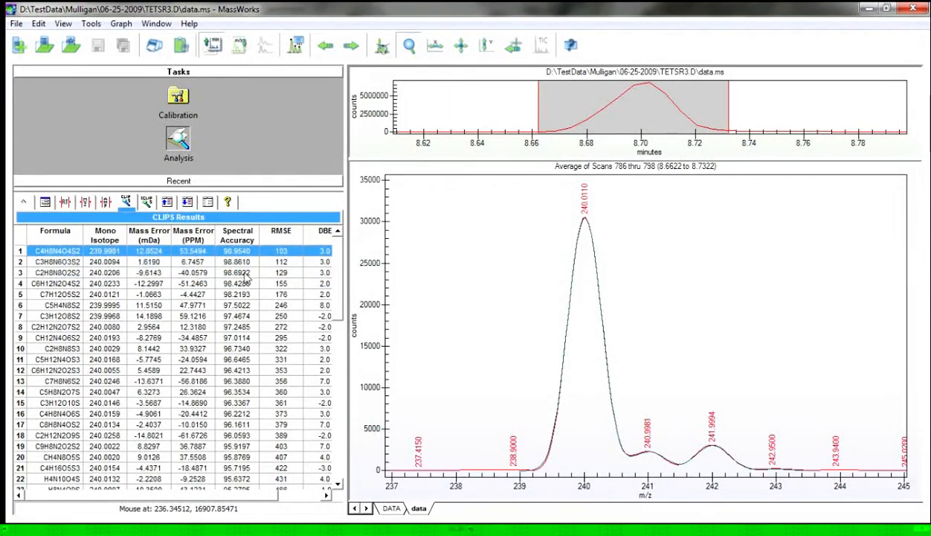
{"action": "key", "text": "Down"}
{"action": "key", "text": "Down"}
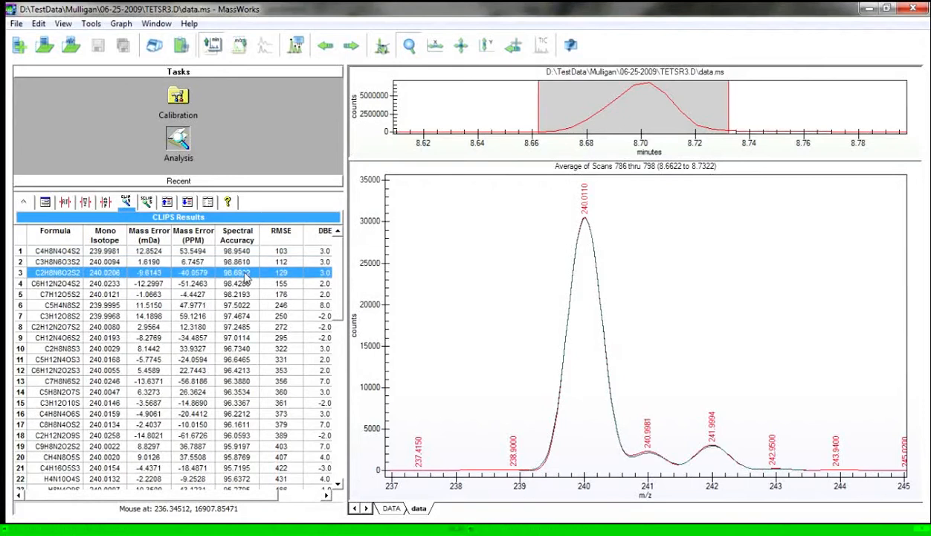
{"action": "key", "text": "Down"}
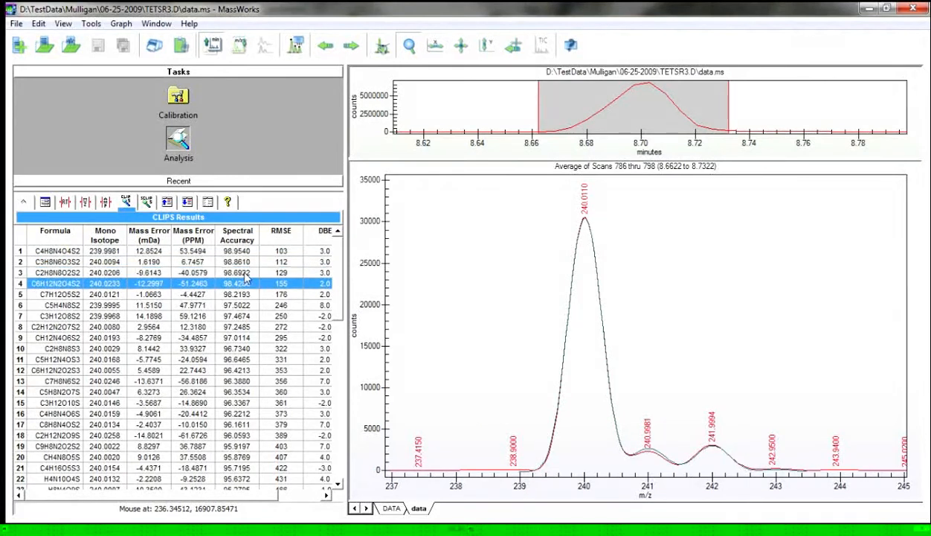
{"action": "key", "text": "Up"}
{"action": "key", "text": "Up"}
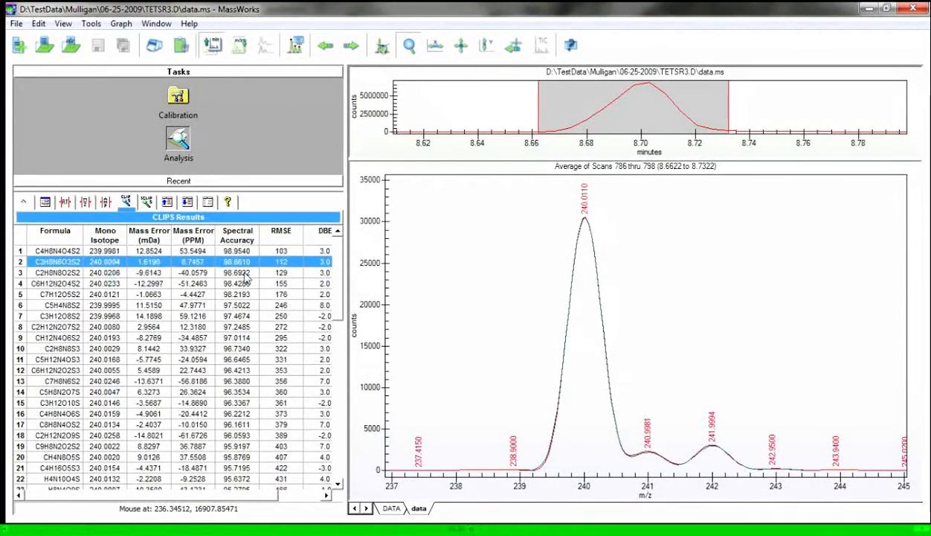
{"action": "key", "text": "Up"}
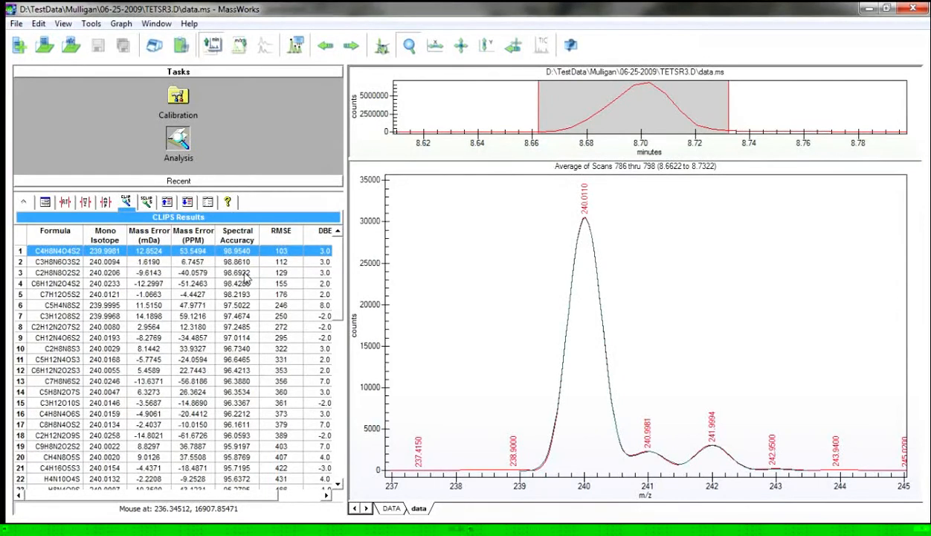